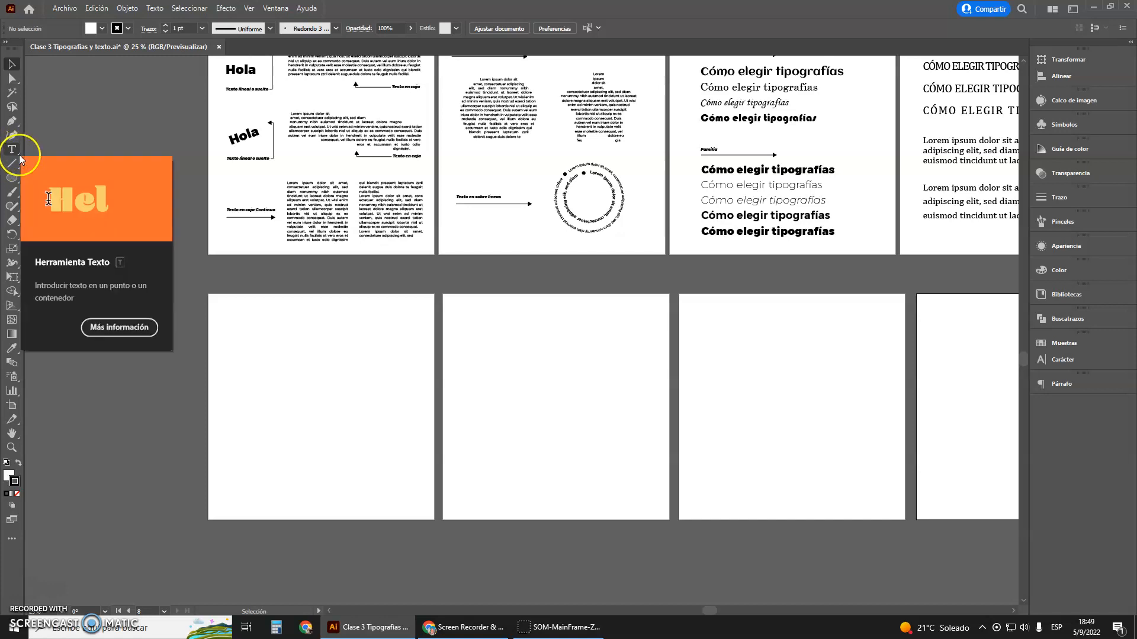
Detach the group of type tools as a floating strip above the first blank artboard and activate the Type tool
click(20, 155)
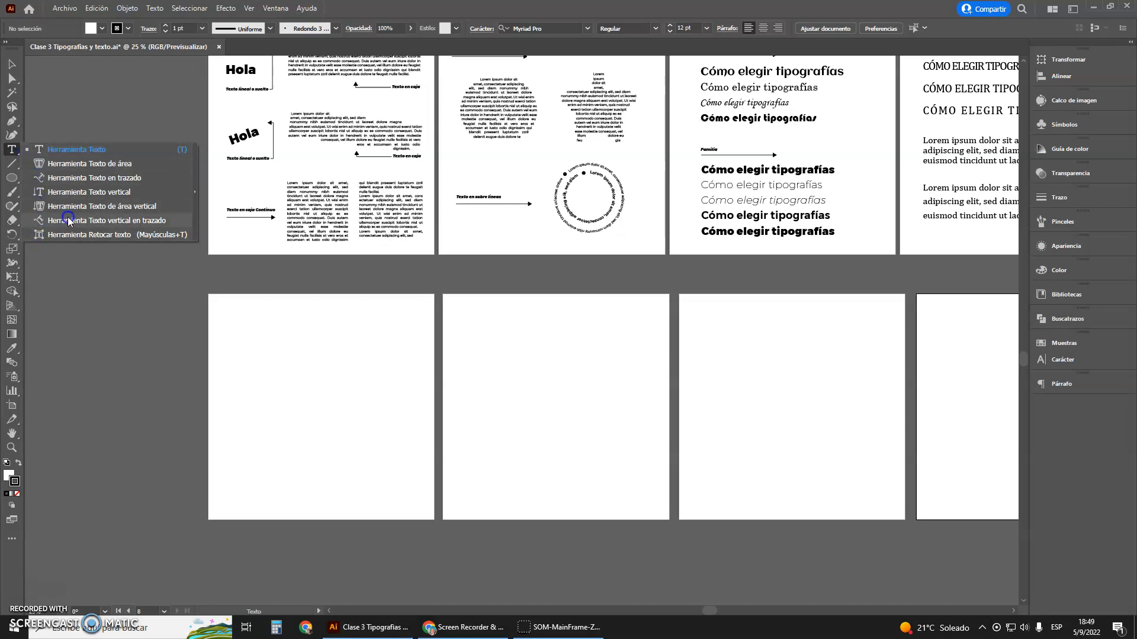
click(196, 194)
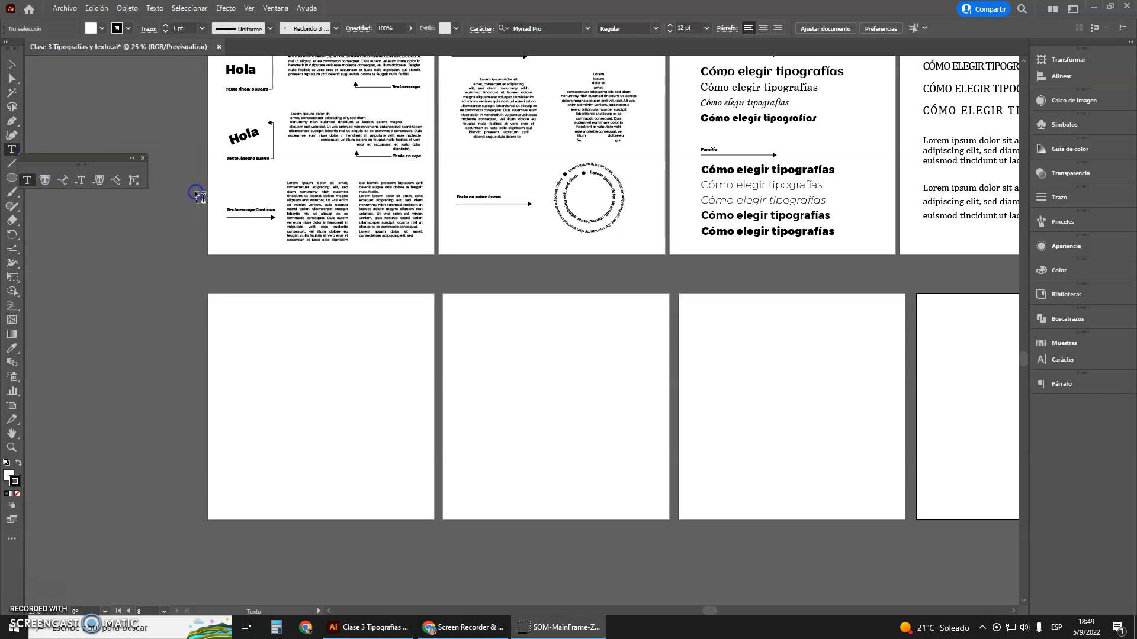
drag(81, 160, 209, 278)
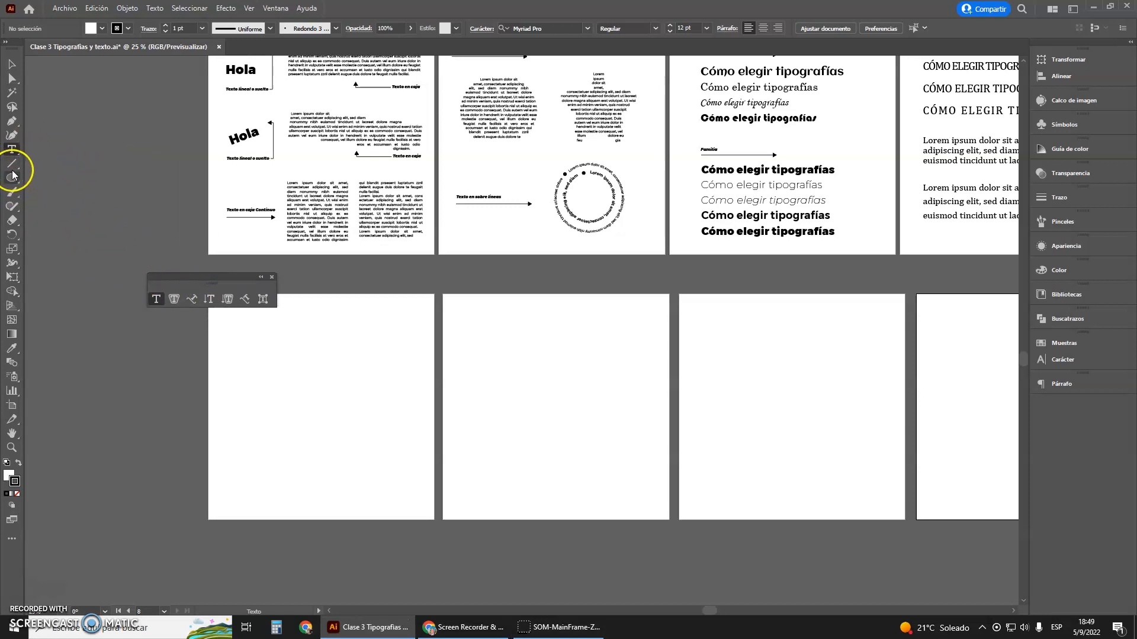
drag(18, 183, 38, 244)
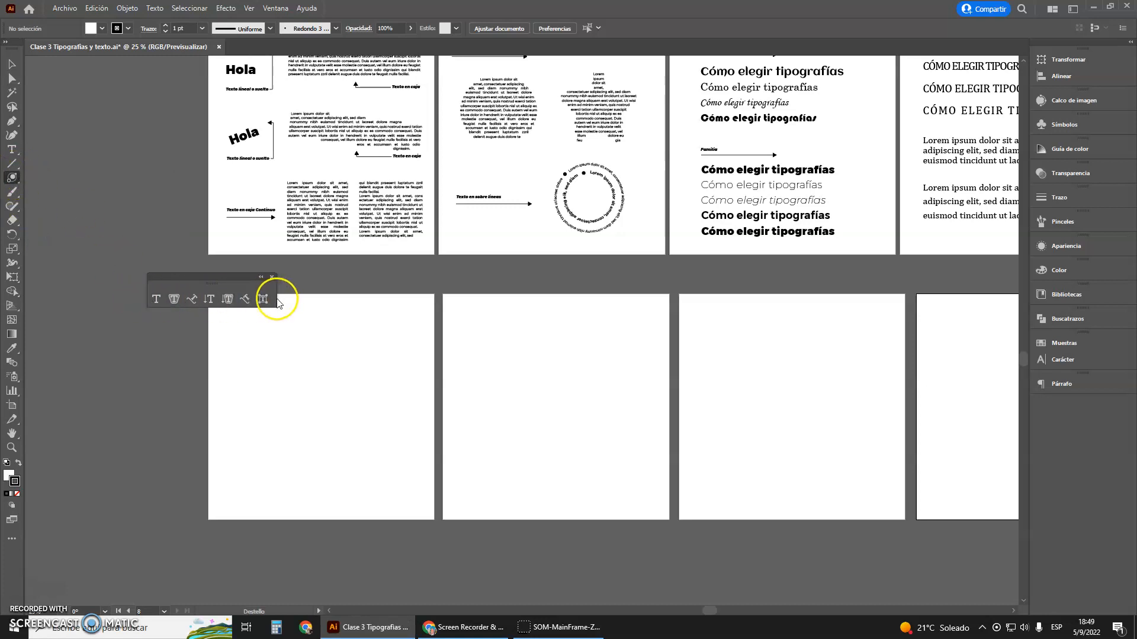
click(157, 299)
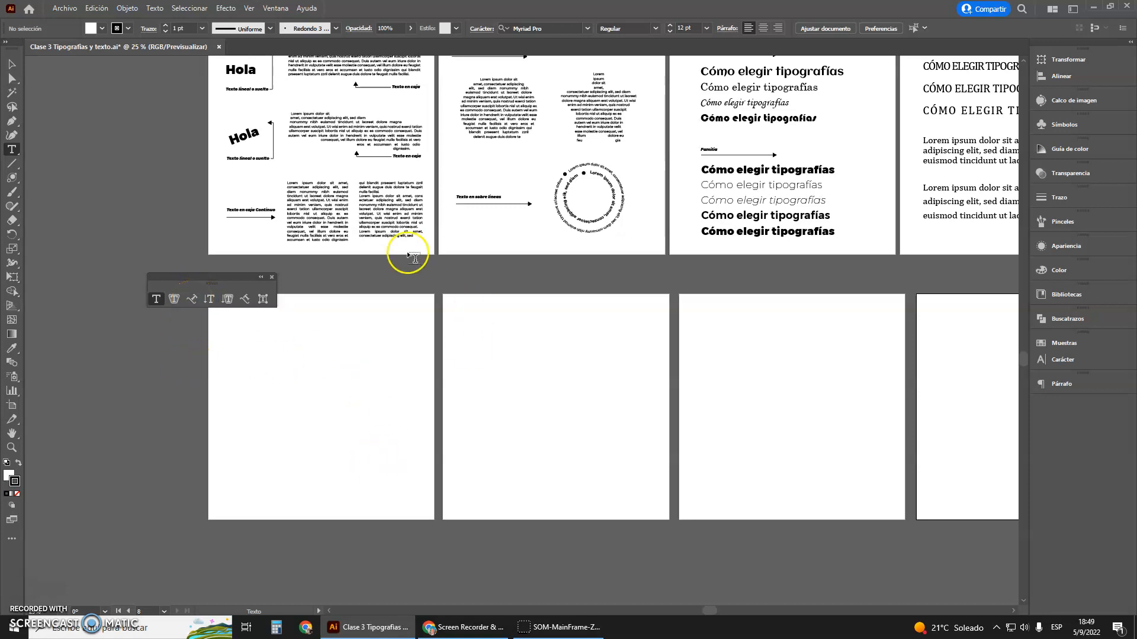
drag(237, 279, 238, 277)
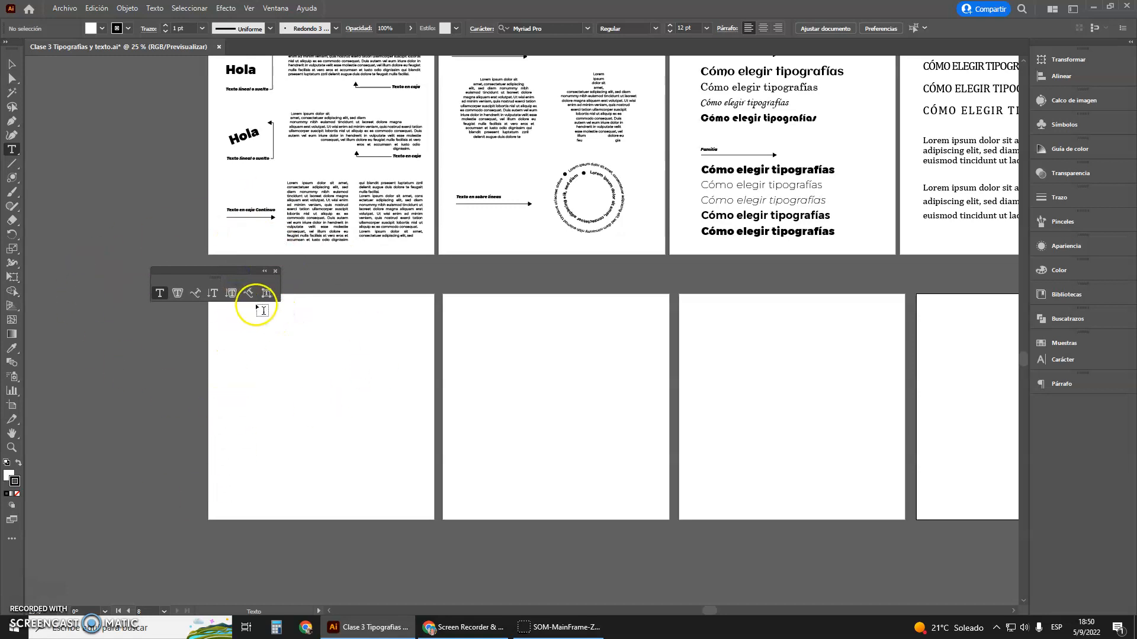
Show the Character and Paragraph settings grouped in one floating panel over the artboards, with Character in front
click(275, 8)
mouse_move(358, 517)
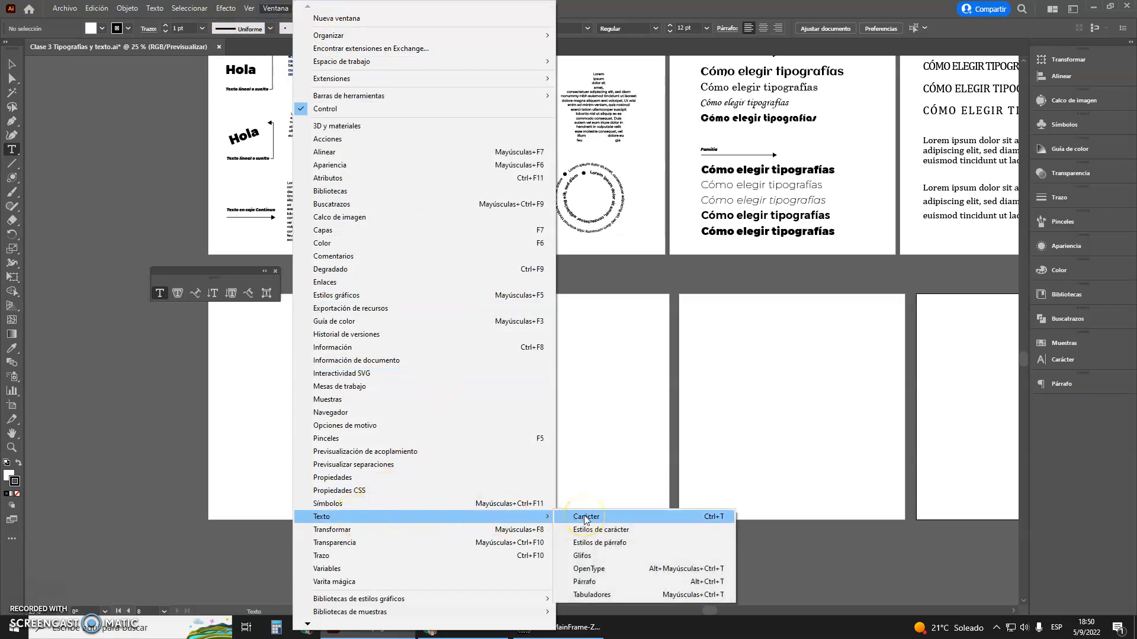
click(585, 517)
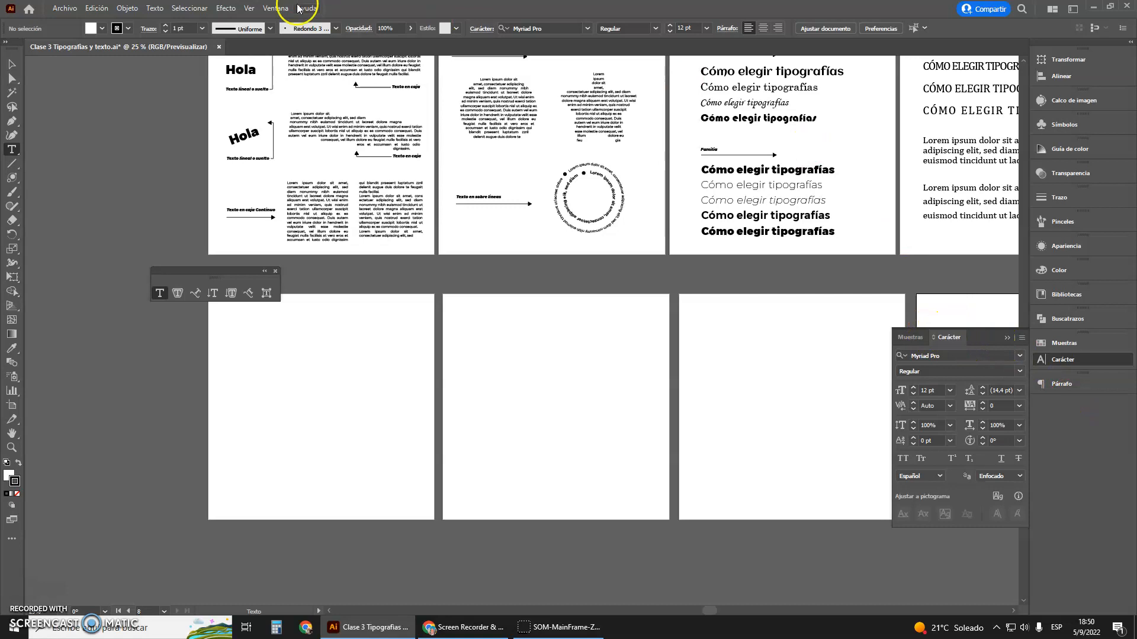
drag(947, 336, 487, 295)
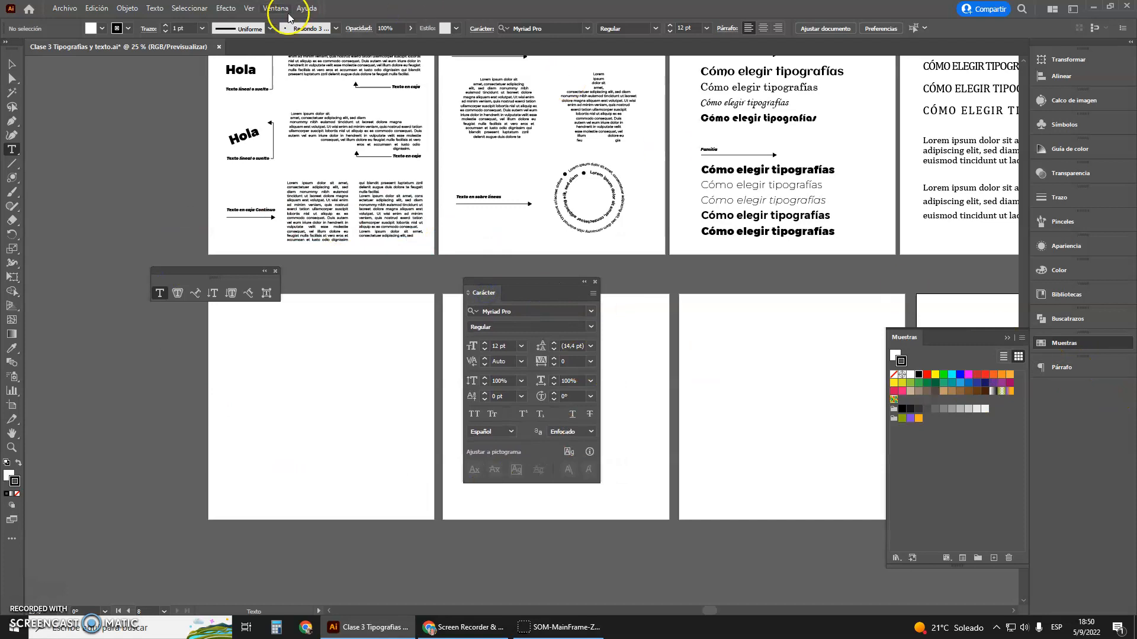
drag(1058, 370, 542, 292)
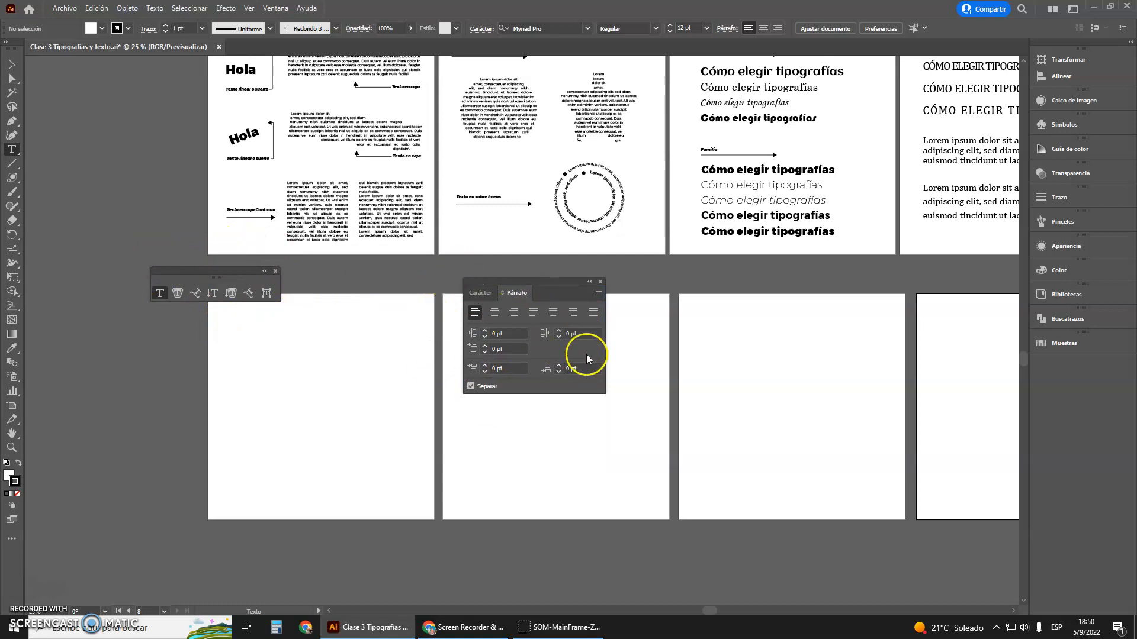
click(482, 292)
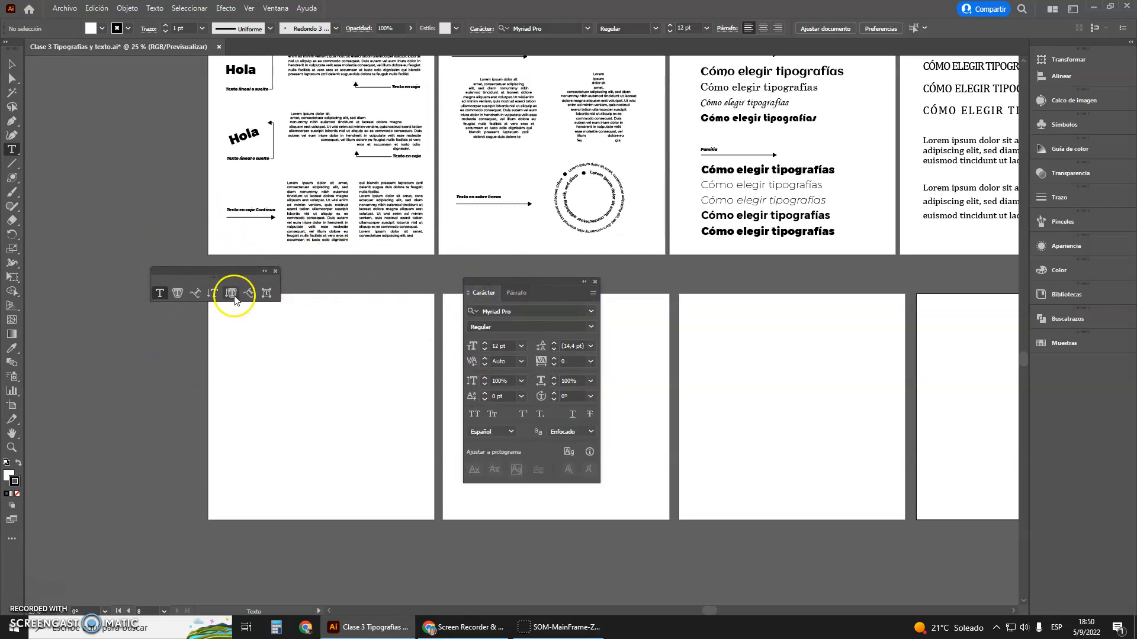
drag(214, 275, 187, 266)
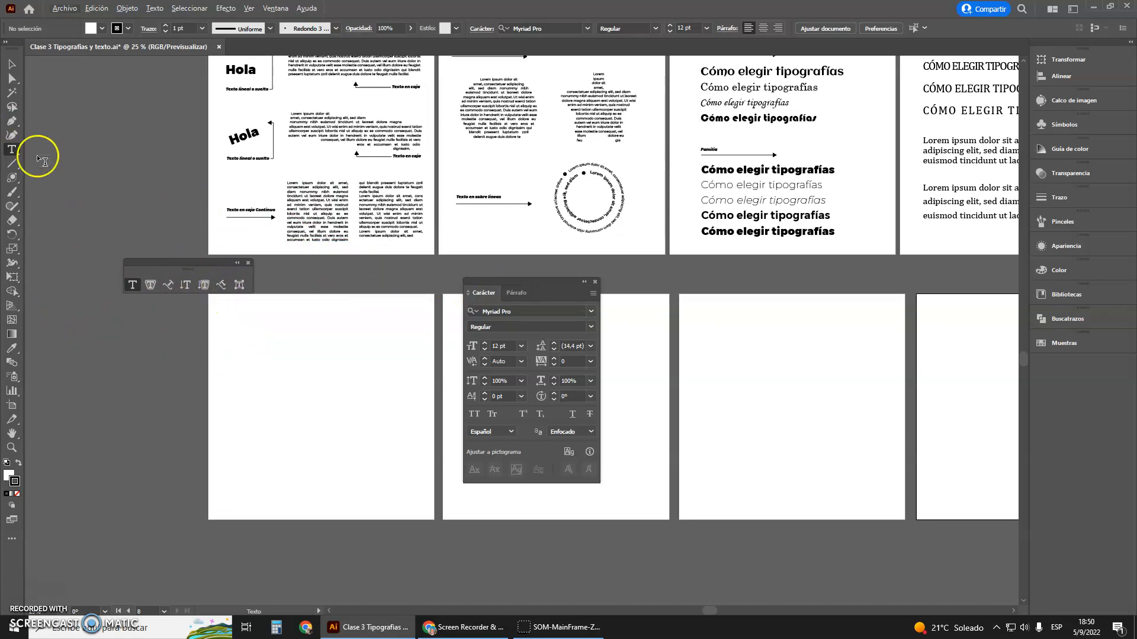
Add the point text "Hola" near the top of the first blank artboard
scroll(314, 376, up, 3)
scroll(371, 350, down, 3)
scroll(360, 348, up, 2)
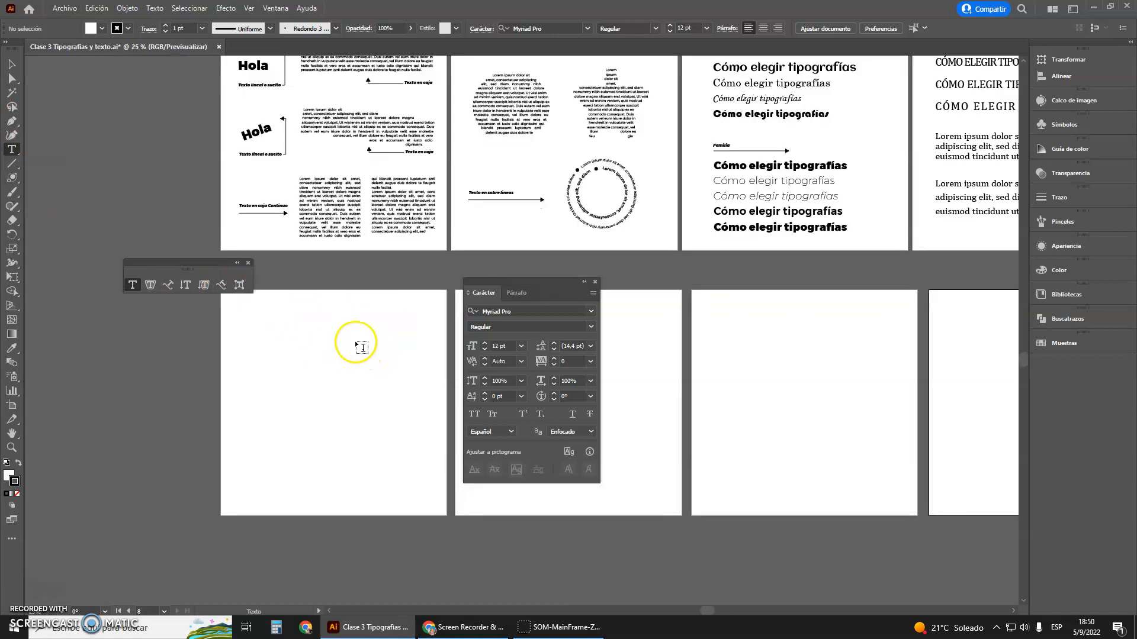
scroll(358, 346, up, 2)
drag(218, 267, 241, 216)
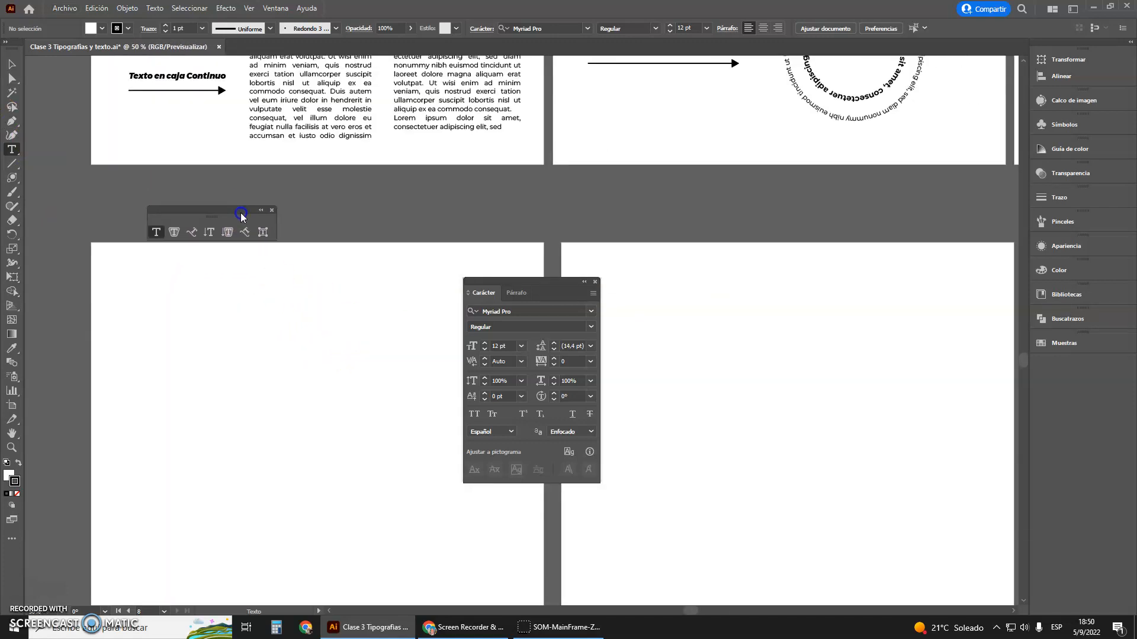
click(156, 318)
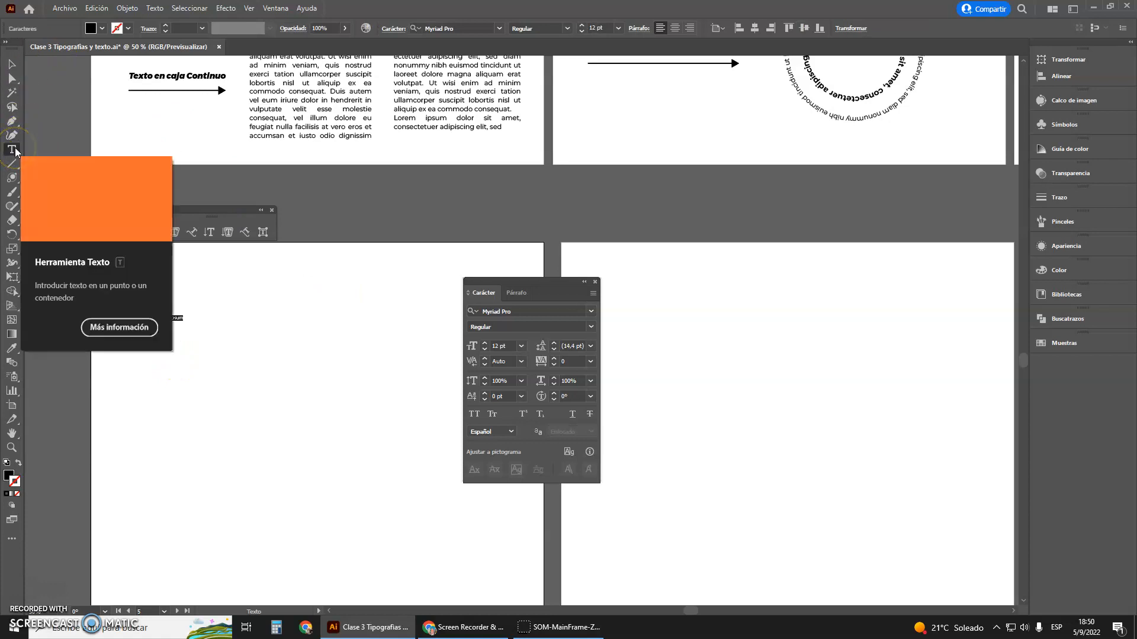
click(230, 319)
click(229, 319)
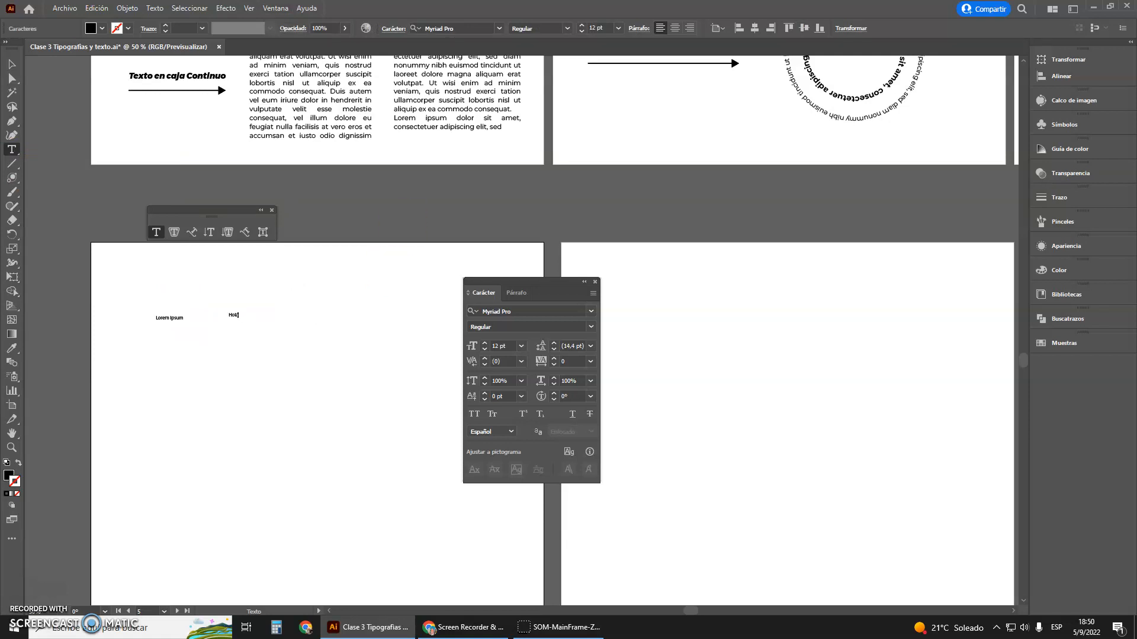
Enlarge the "Hola" text to about 98.6 pt and delete the stray "Lorem ipsum" placeholder text
click(12, 64)
drag(238, 320, 308, 390)
click(168, 321)
key(Delete)
drag(270, 353, 158, 348)
click(12, 149)
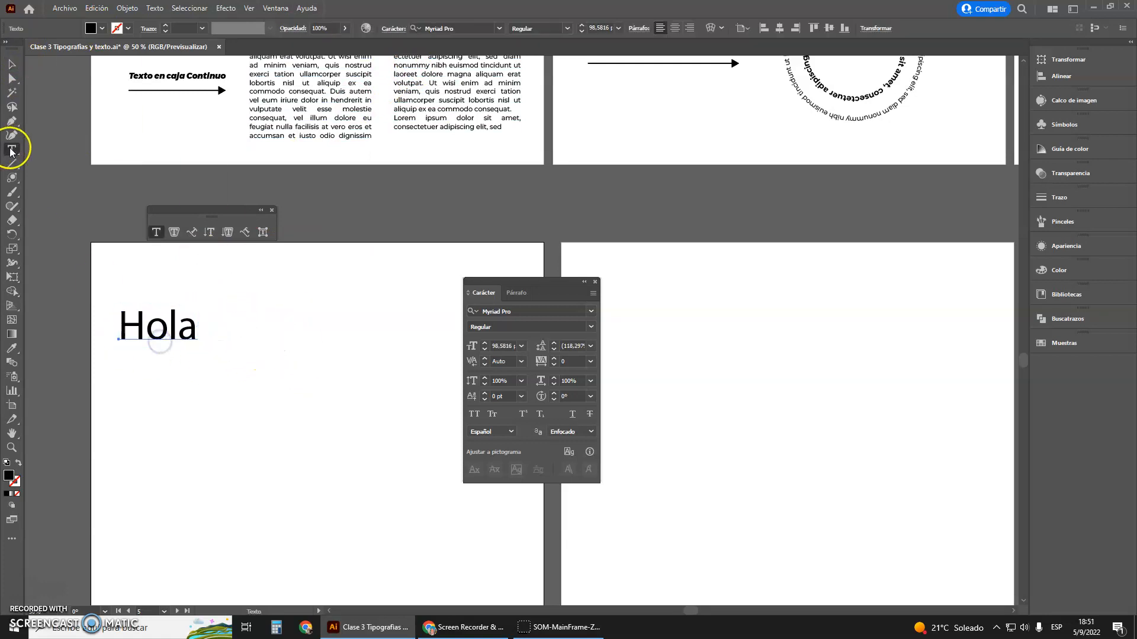
click(239, 345)
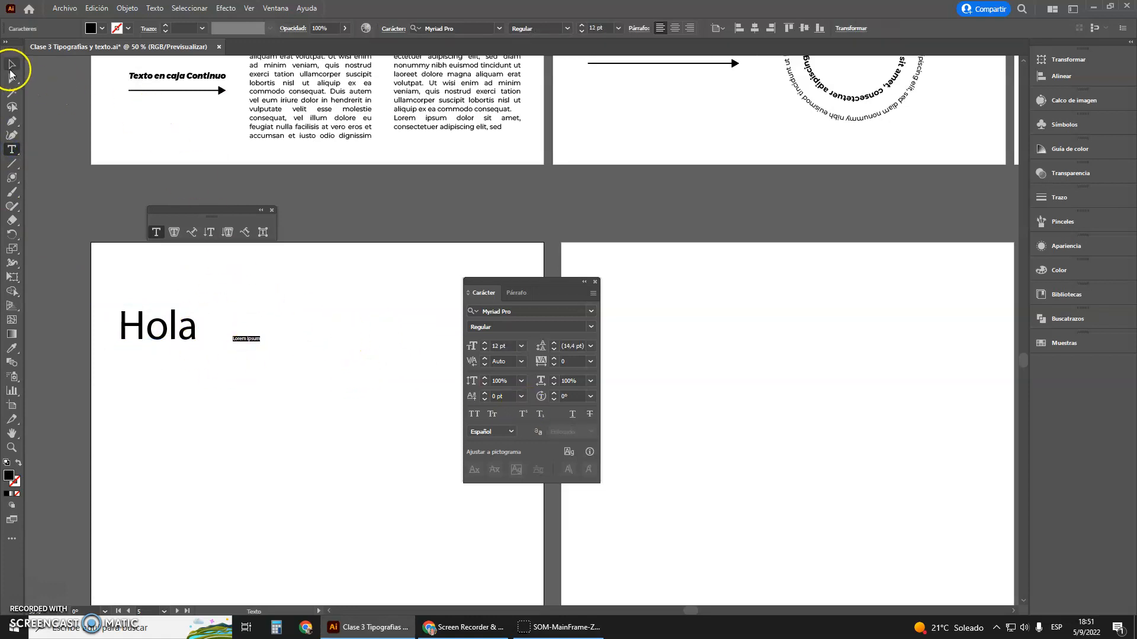
click(12, 58)
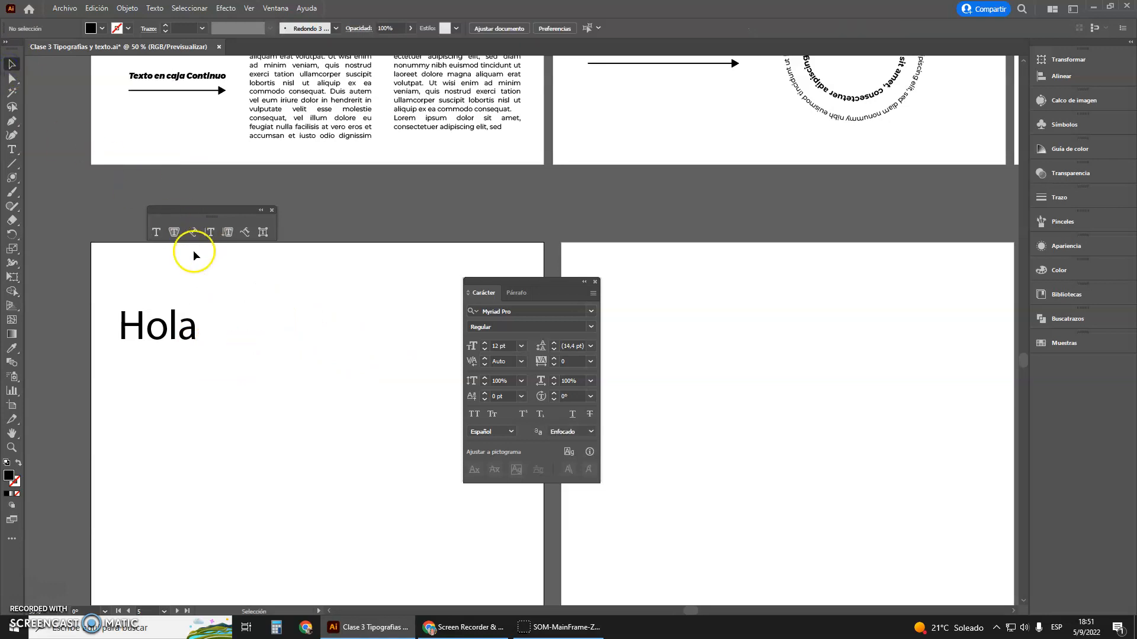
Add a second "Hola" point text beside the first one and enlarge it to about 91 pt
drag(157, 348, 174, 348)
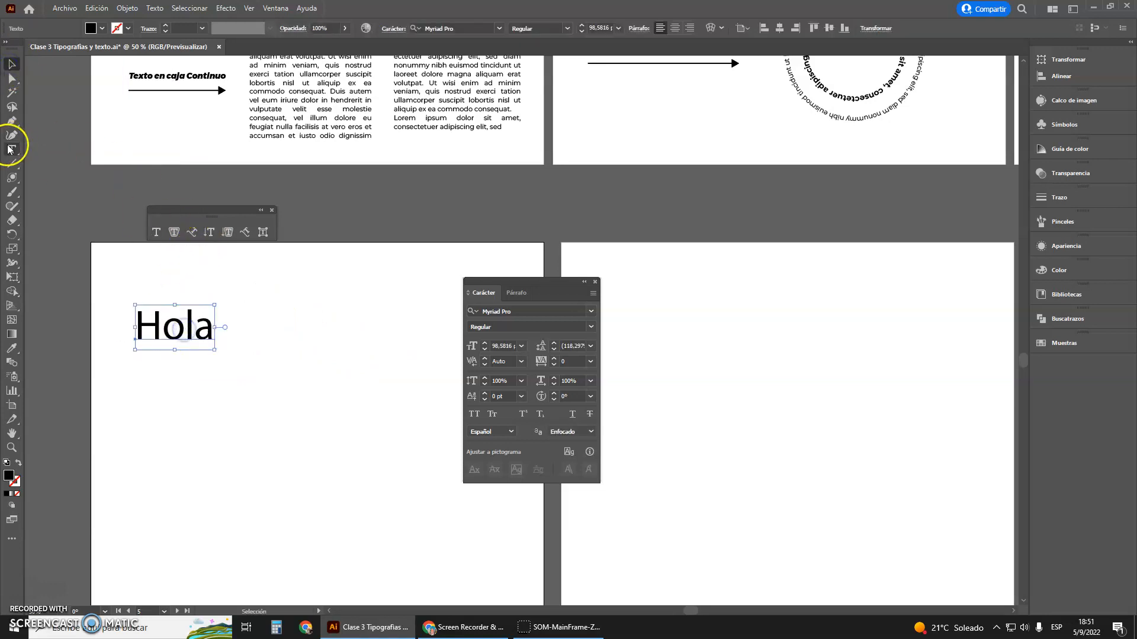
click(156, 234)
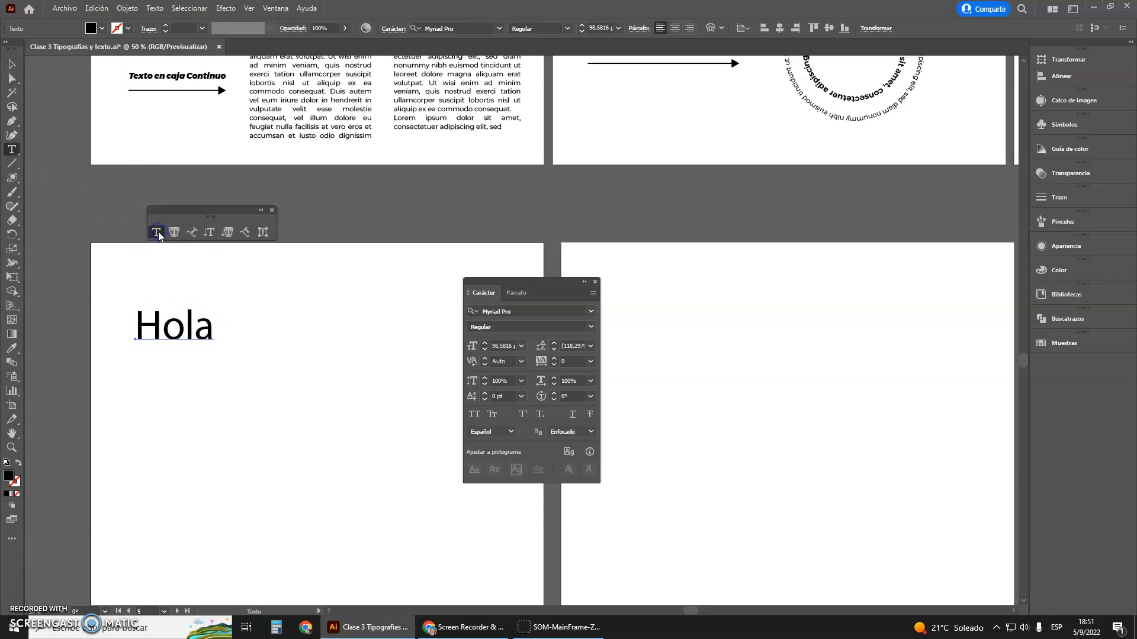
click(241, 336)
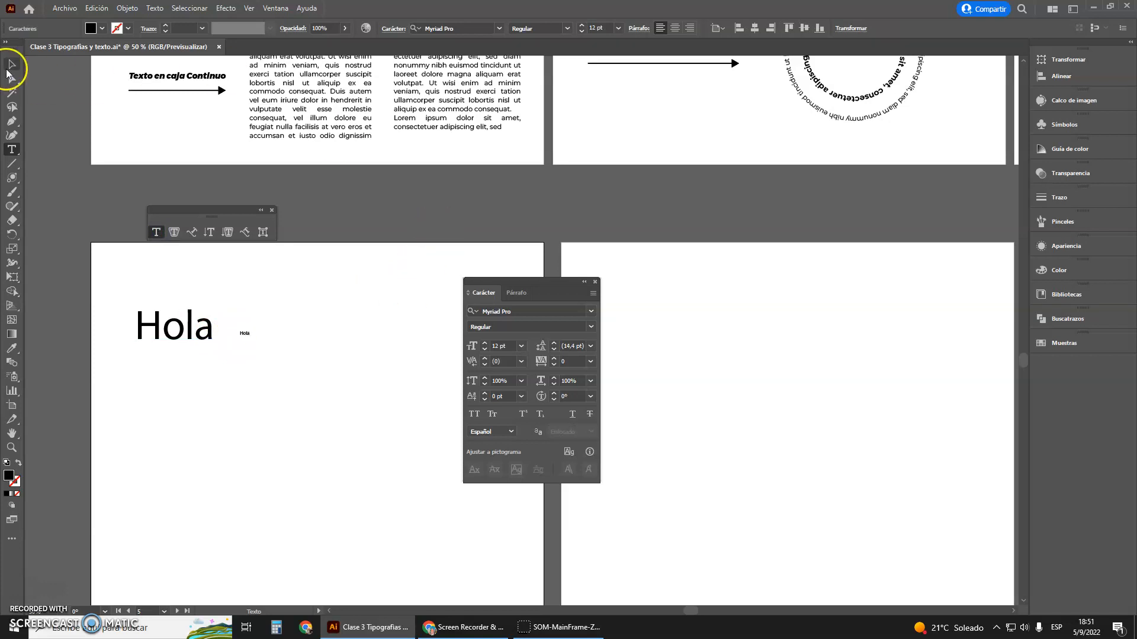
click(9, 67)
drag(252, 338, 345, 398)
drag(278, 352, 286, 300)
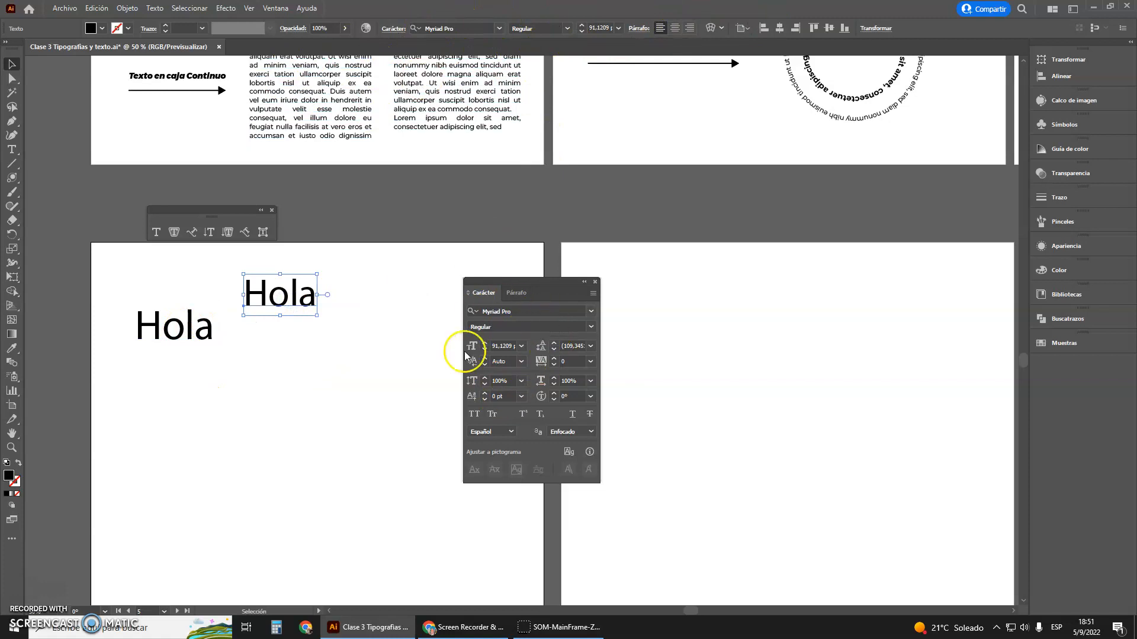
Set the second "Hola" text's font size to 105 pt and shift it slightly down
drag(524, 281, 505, 270)
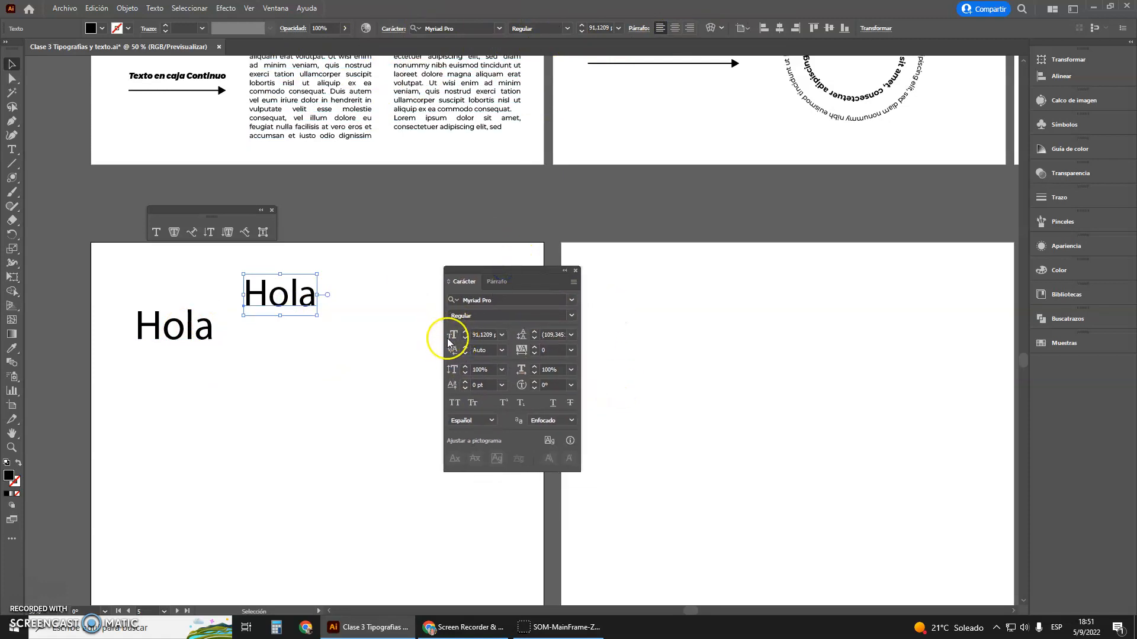
click(466, 333)
click(466, 333)
click(466, 333)
click(466, 333)
click(466, 333)
click(466, 333)
click(466, 333)
click(466, 333)
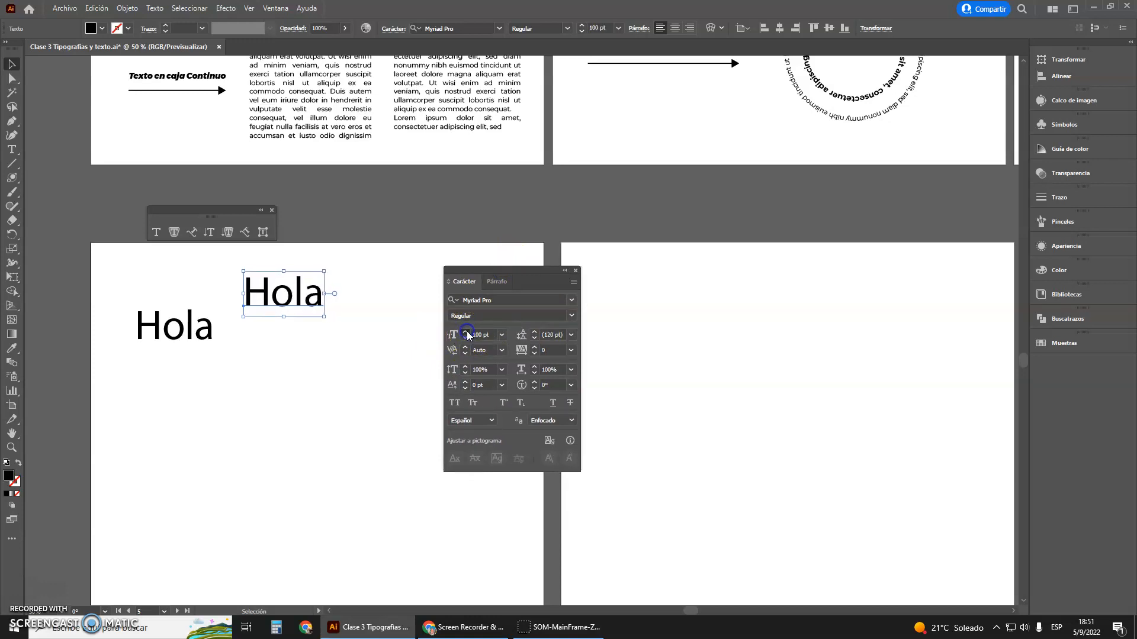
click(466, 334)
click(466, 334)
click(466, 333)
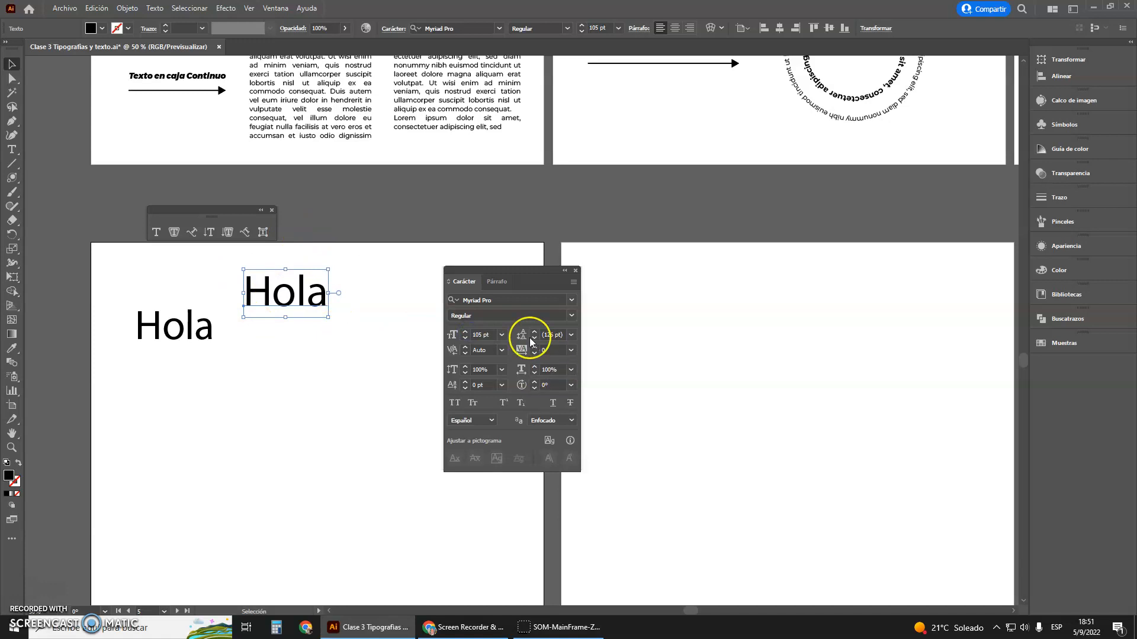
drag(300, 292, 302, 309)
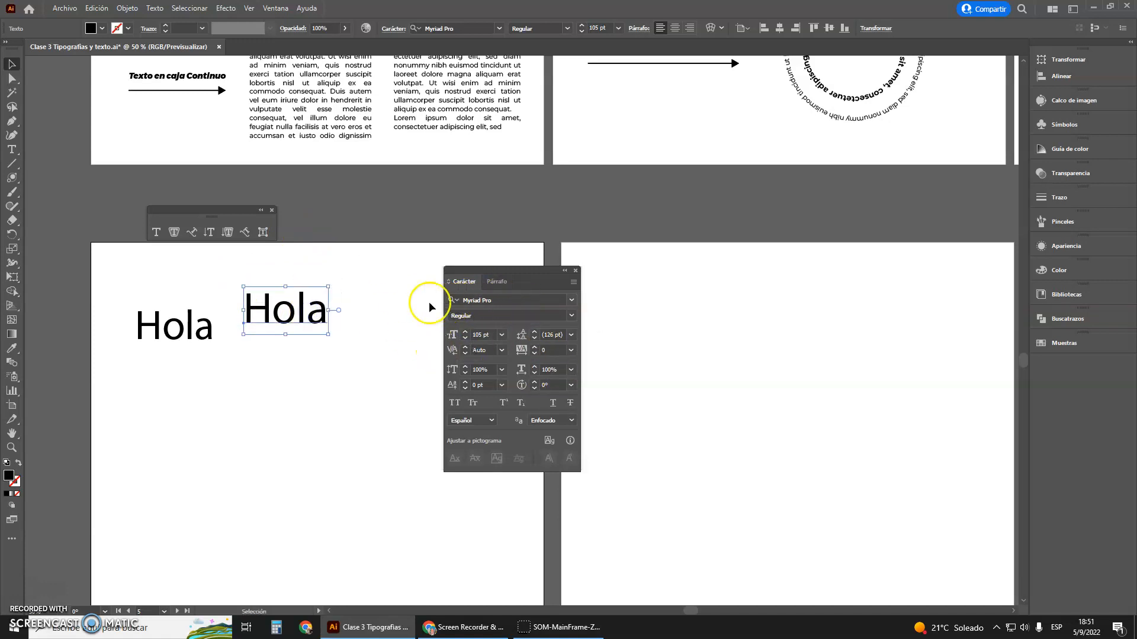
Change the second "Hola" text's font to Abril Fatface Regular
click(571, 300)
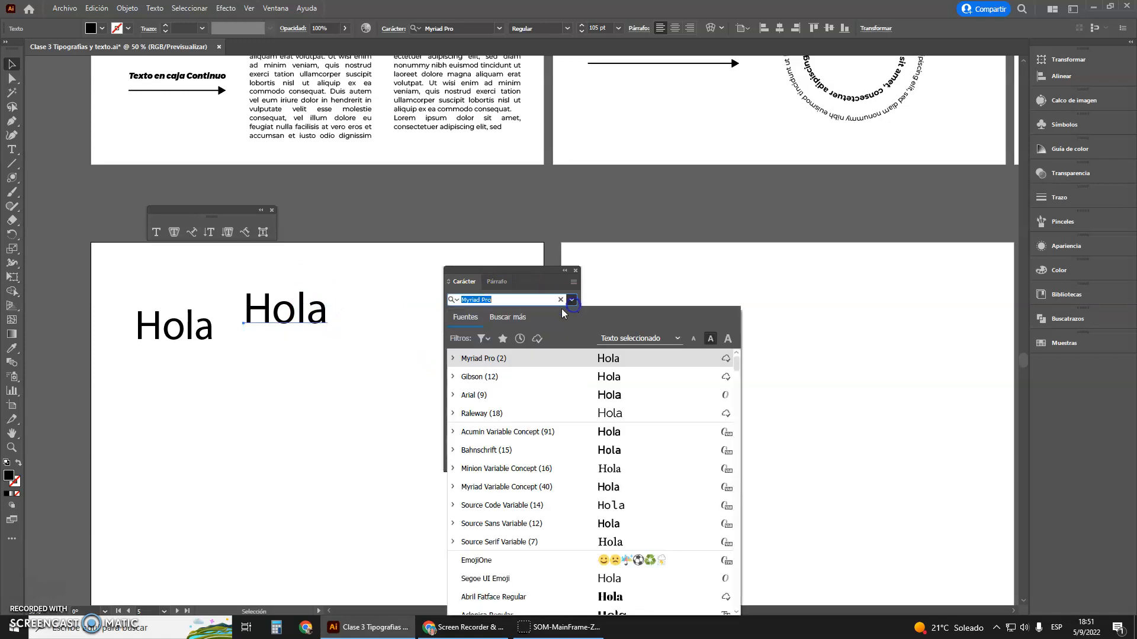
scroll(524, 439, down, 1)
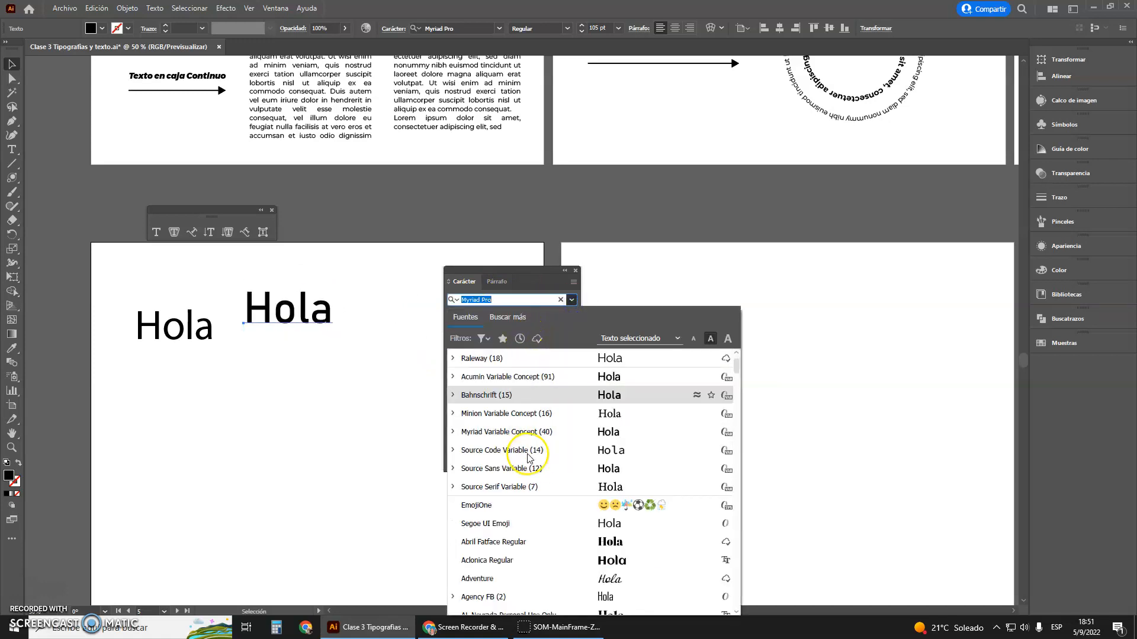
click(535, 540)
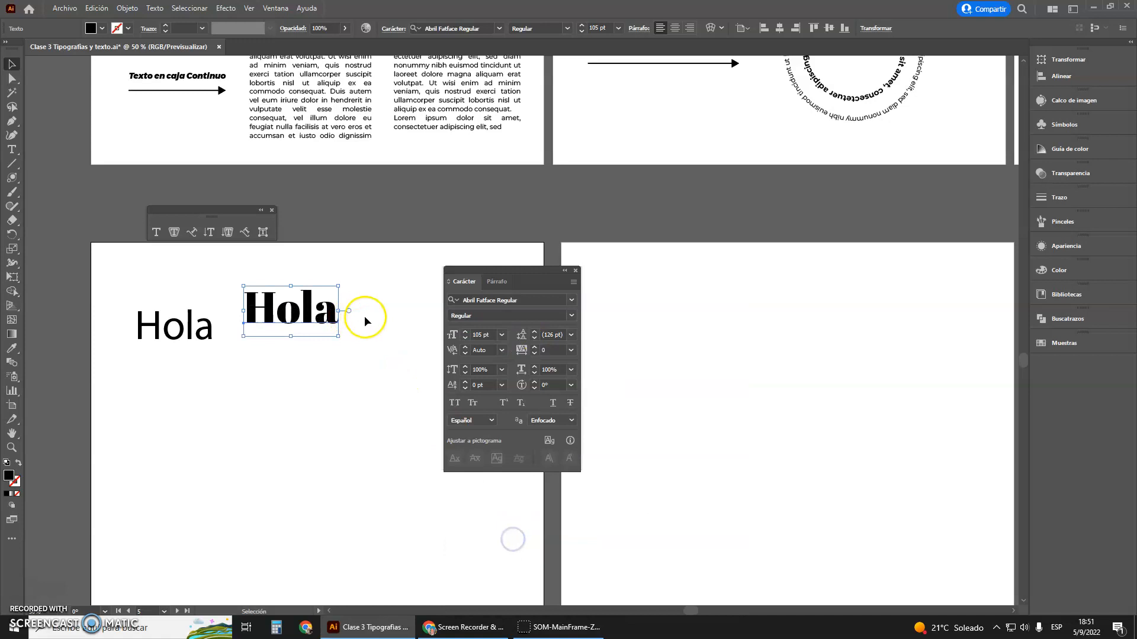
Line up the two "Hola" texts side by side at the same height
mouse_move(339, 313)
mouse_down()
mouse_move(372, 336)
mouse_move(351, 327)
mouse_up()
drag(204, 327, 194, 327)
drag(300, 335, 280, 333)
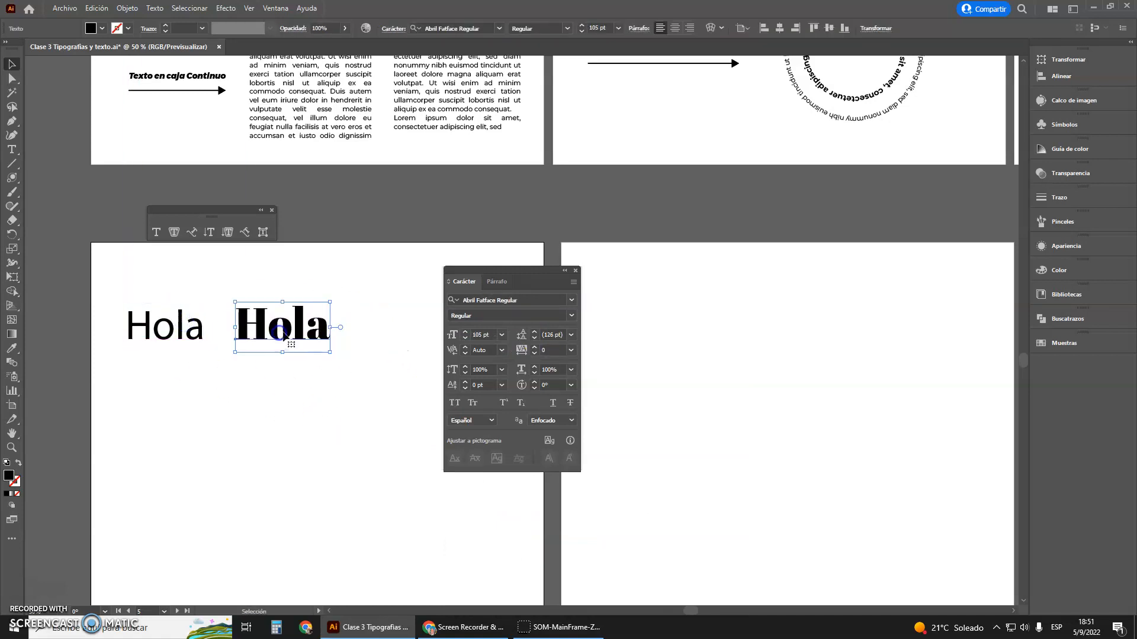
Draw a wide area text box below the two "Hola" texts and replace its placeholder text with "Hola"
drag(506, 273, 581, 277)
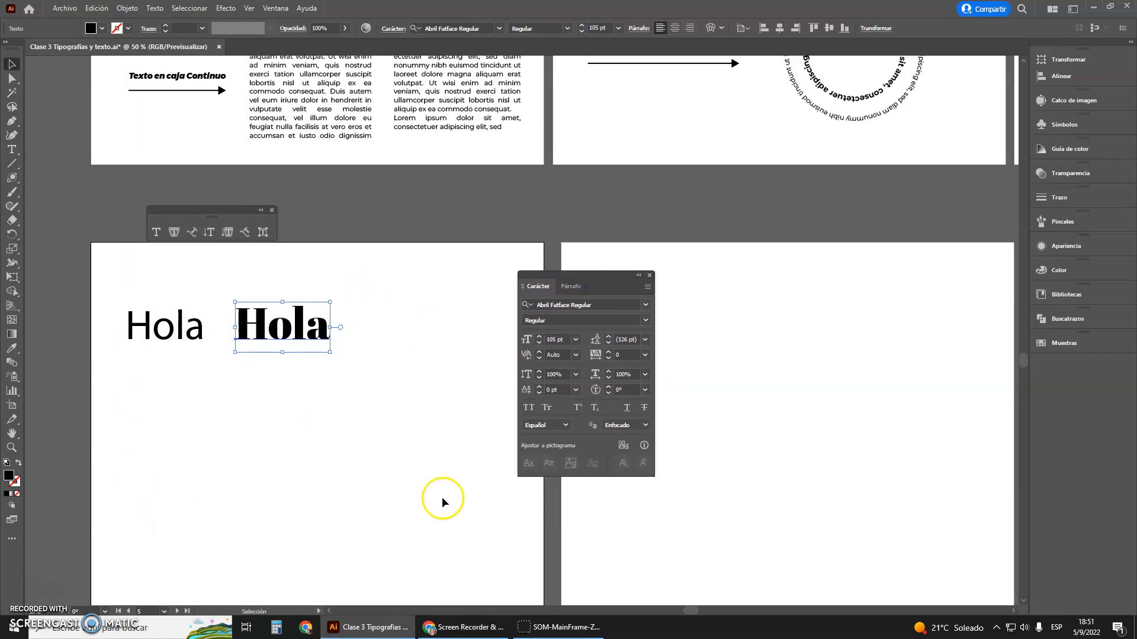
click(11, 150)
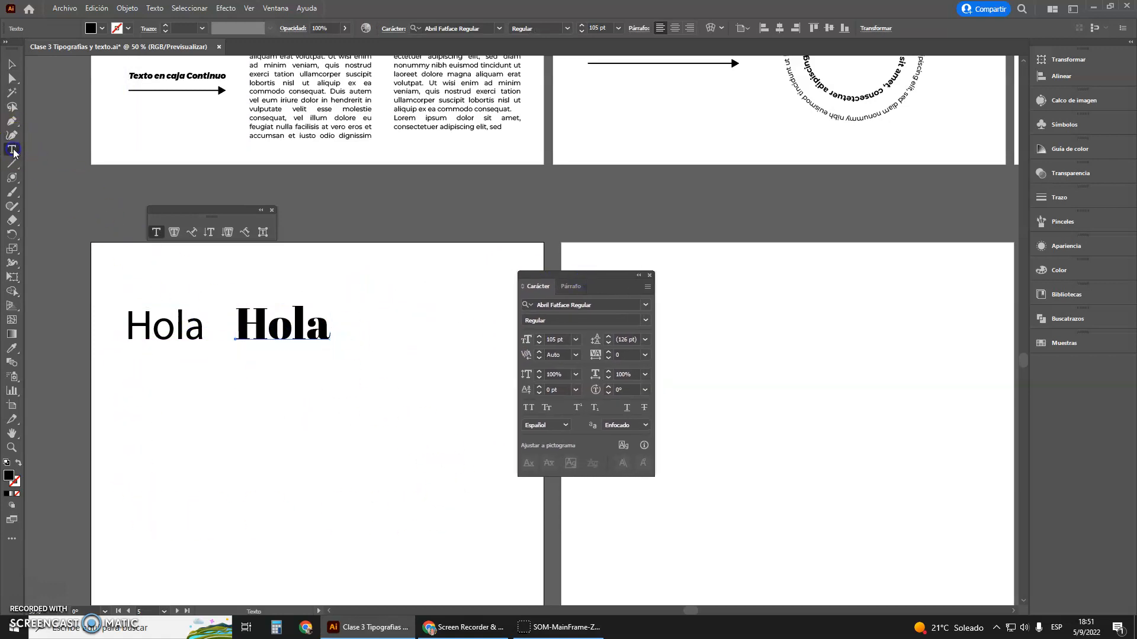
drag(131, 372, 467, 496)
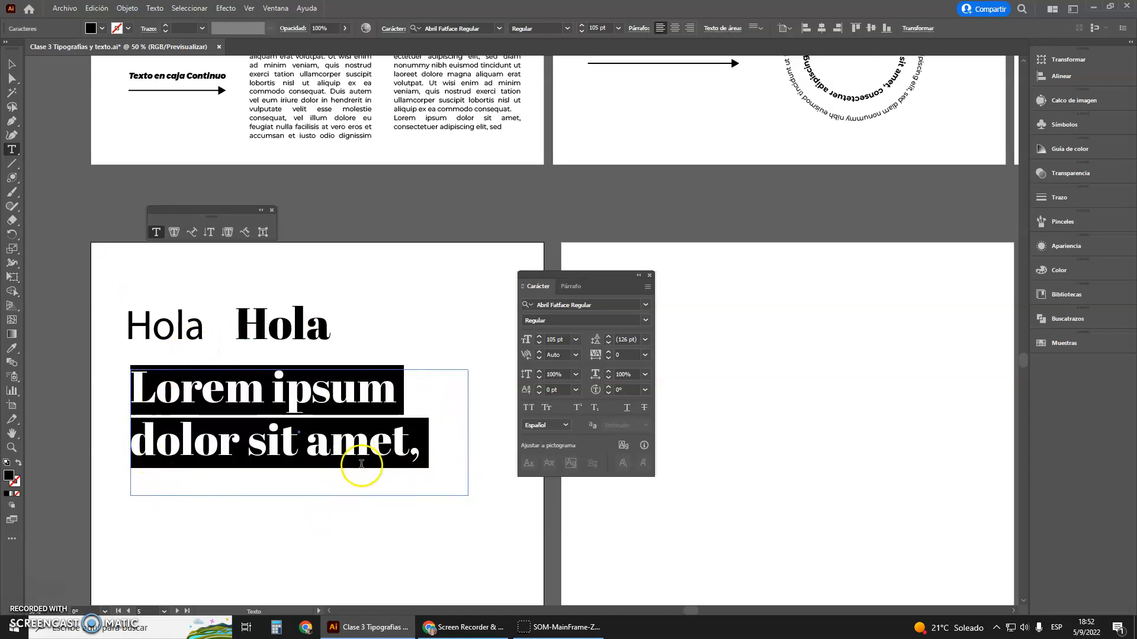
text(Hola)
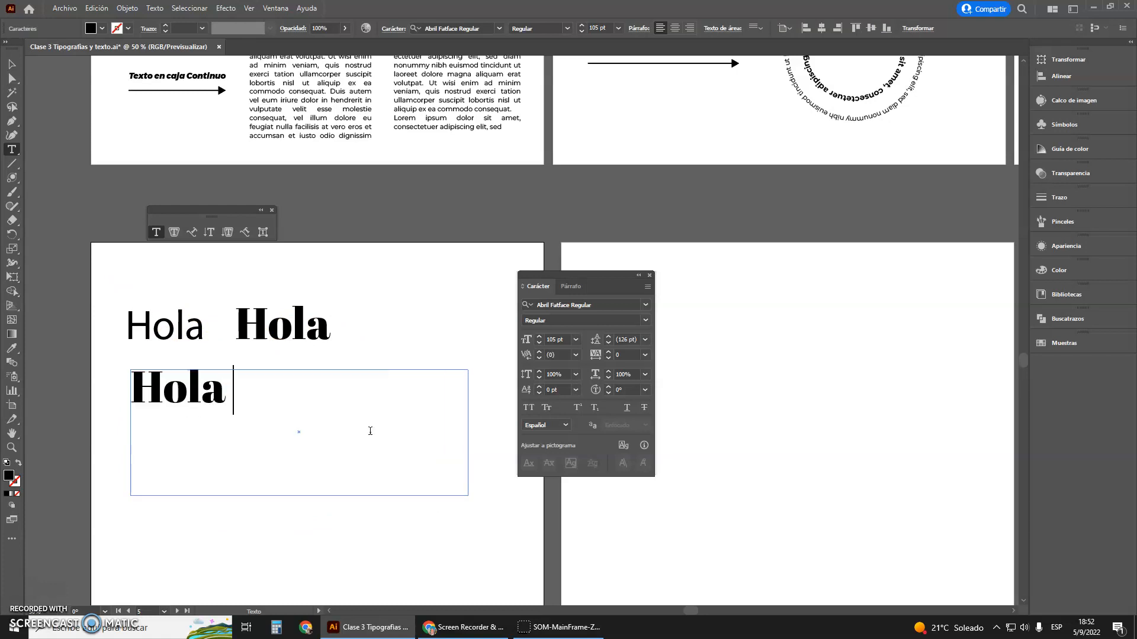
click(264, 408)
Copy and paste "Hola" within the area text box to fill two lines with three words each
drag(223, 398, 112, 393)
key(ctrl+c)
click(230, 399)
key(ctrl+v)
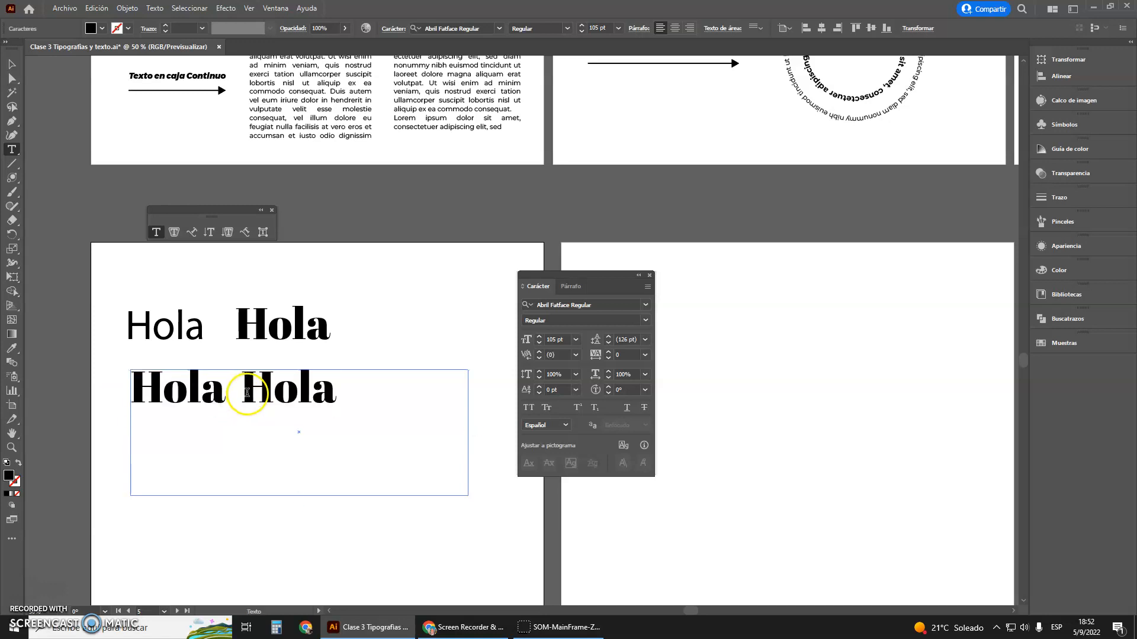
key(ctrl+v)
drag(431, 393, 114, 396)
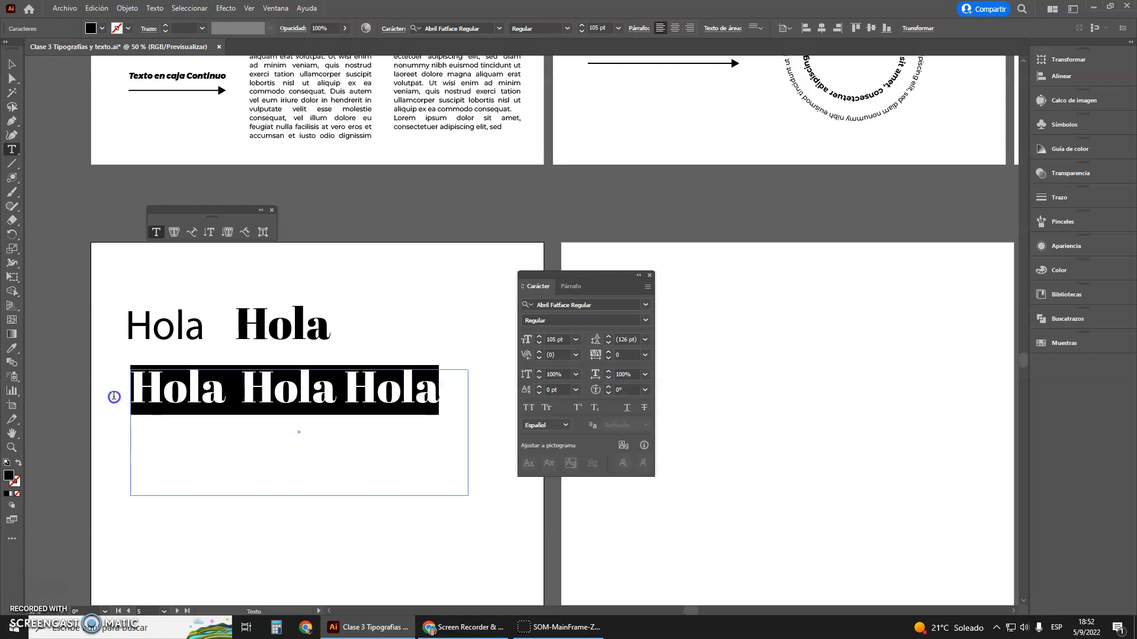
click(438, 404)
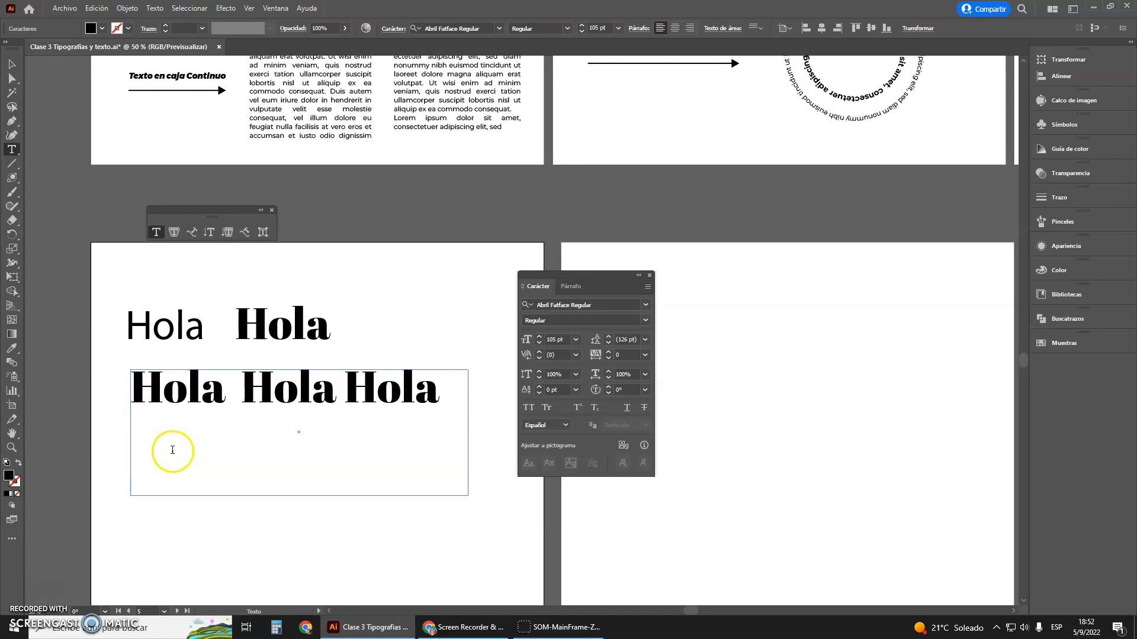
text(Hola Hola Hola)
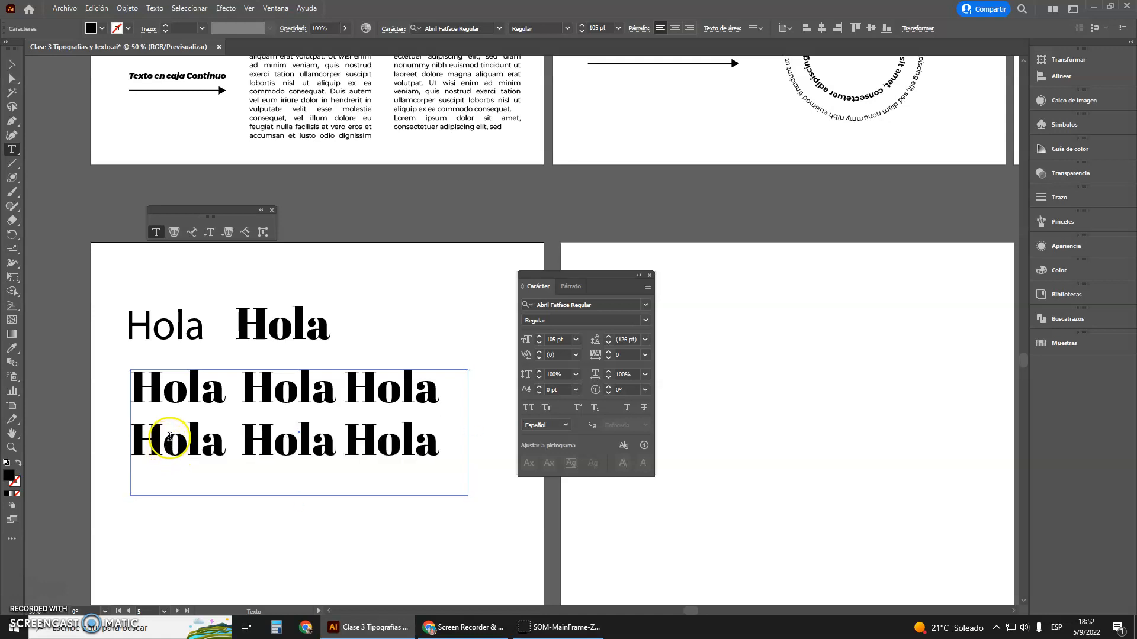
Narrow the area text box until each line holds only one "Hola" and the remaining words overflow
click(34, 54)
click(11, 64)
scroll(323, 326, down, 3)
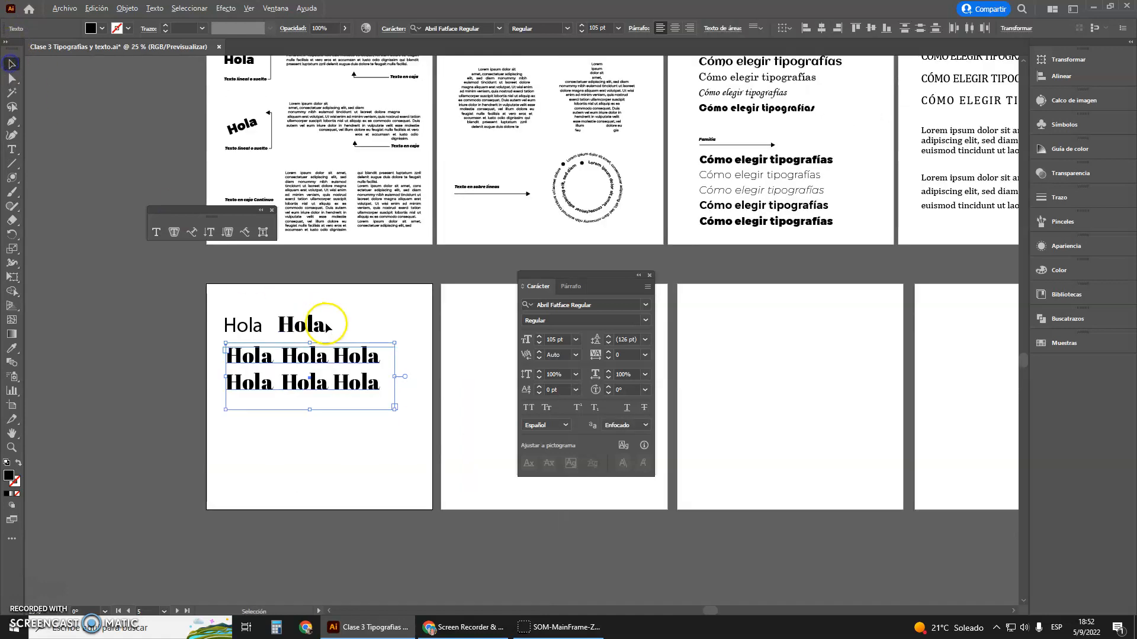
scroll(322, 322, up, 1)
scroll(328, 355, up, 2)
click(357, 403)
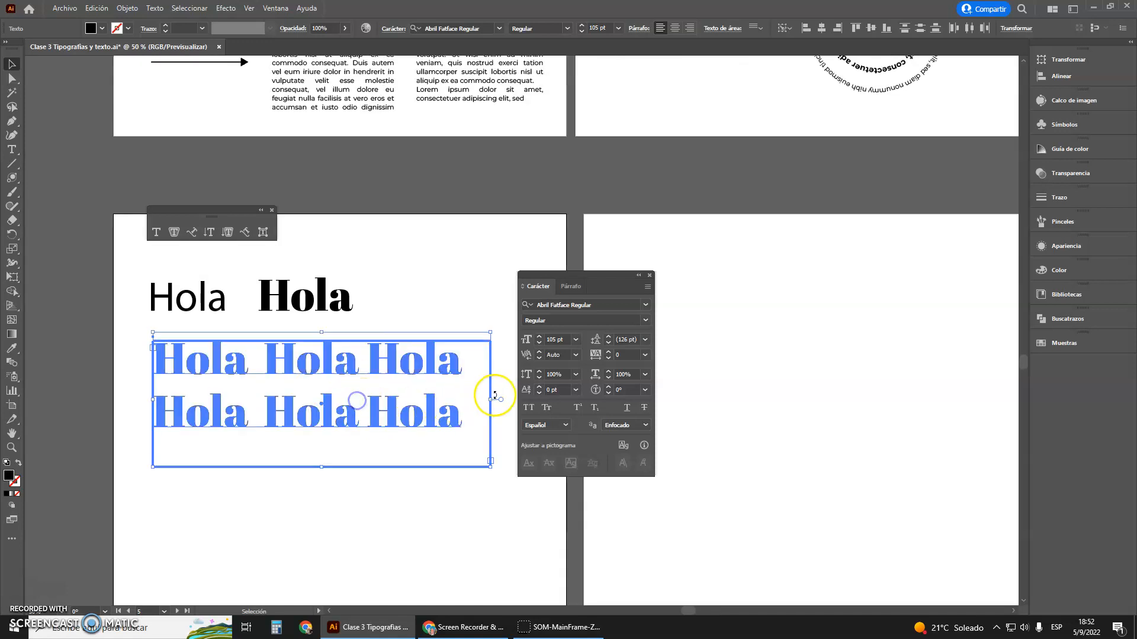
click(446, 224)
click(380, 365)
drag(489, 400, 320, 386)
click(381, 403)
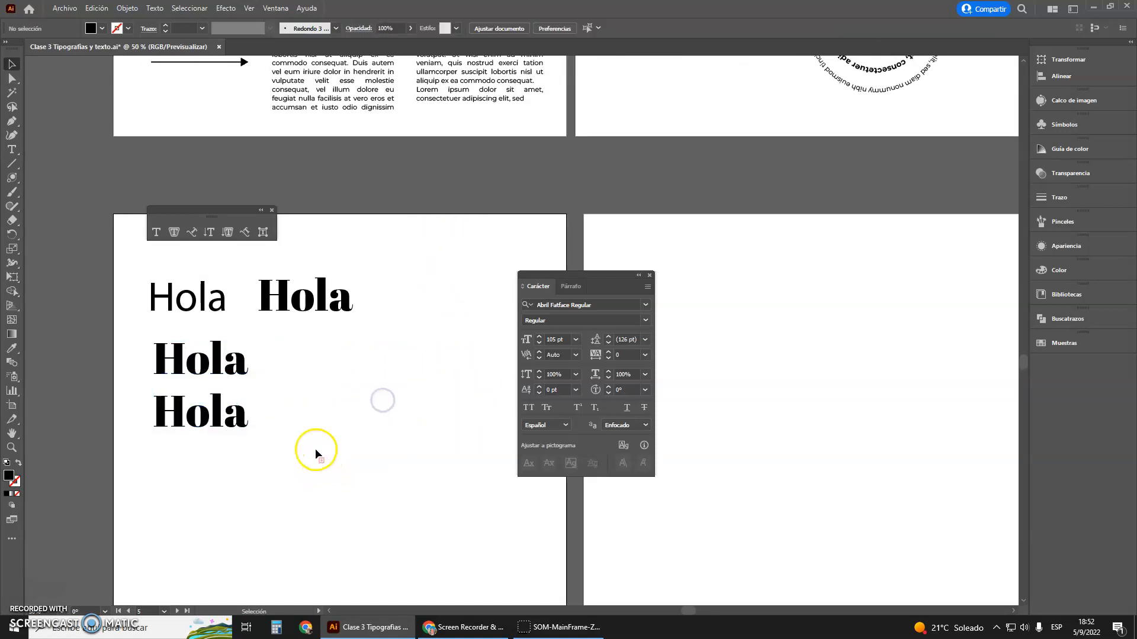
click(174, 425)
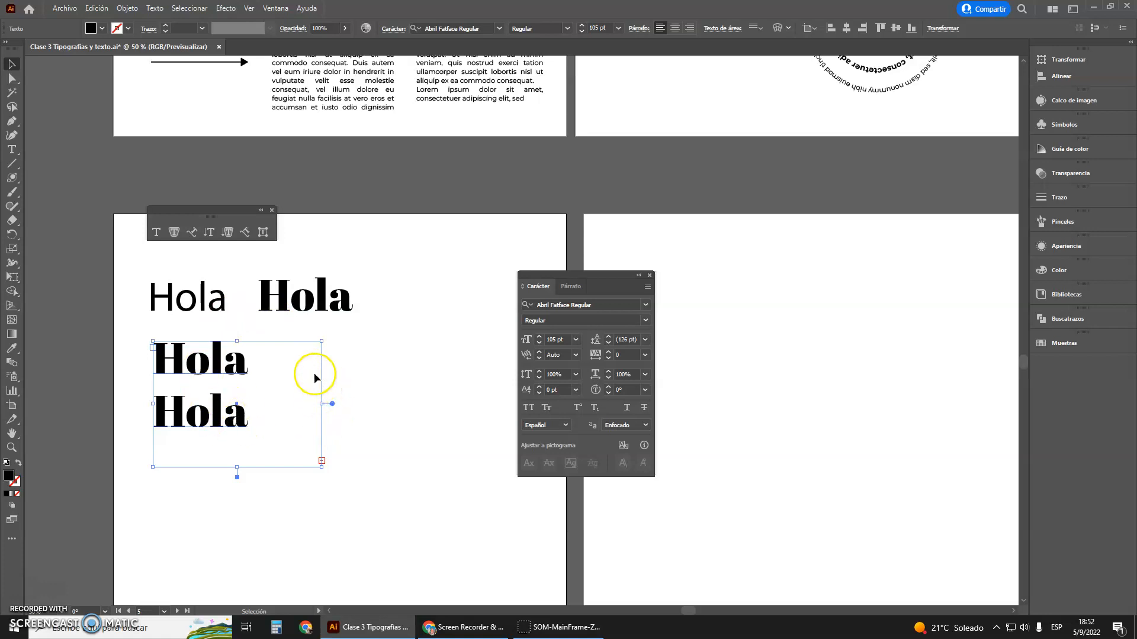
drag(321, 403, 249, 396)
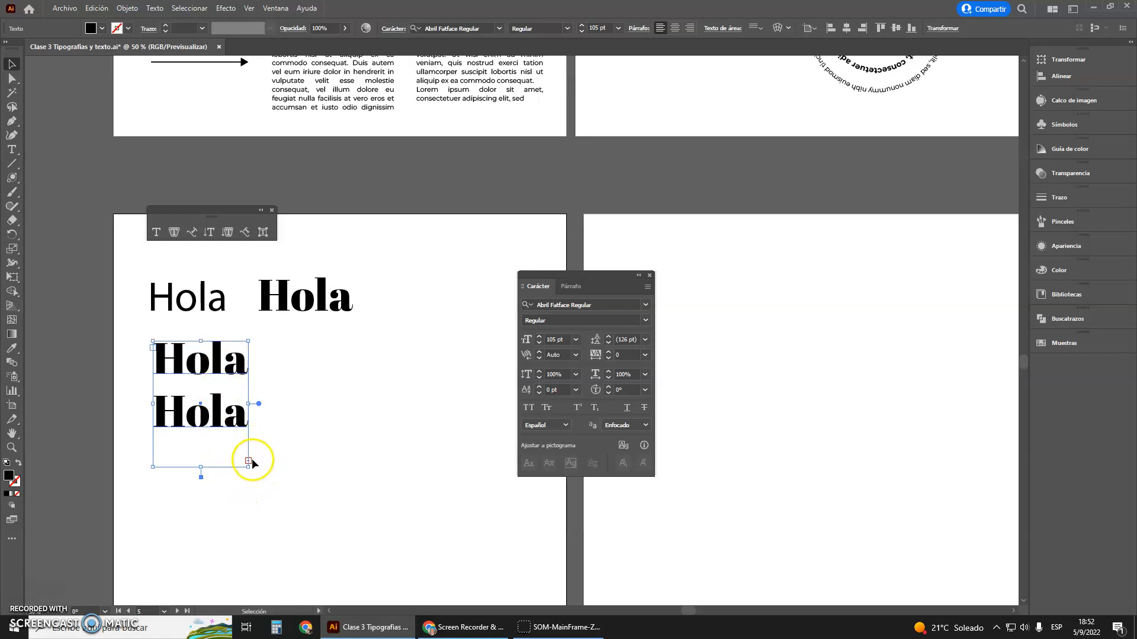
Thread the overflow text into a second area text box drawn beside the first one
scroll(248, 466, up, 3)
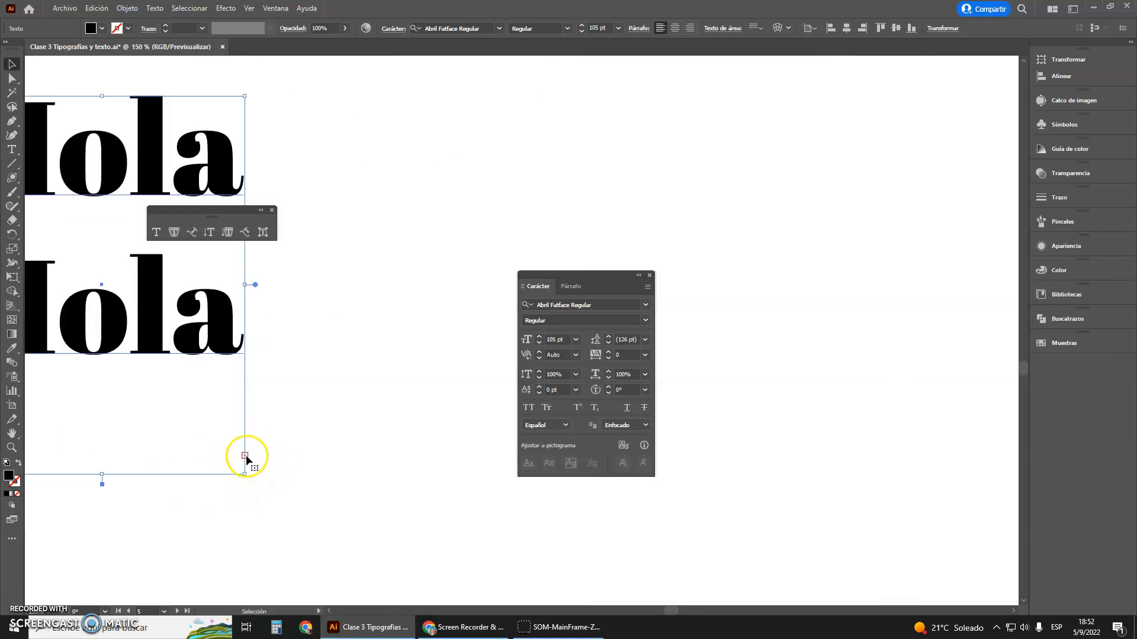
key(t)
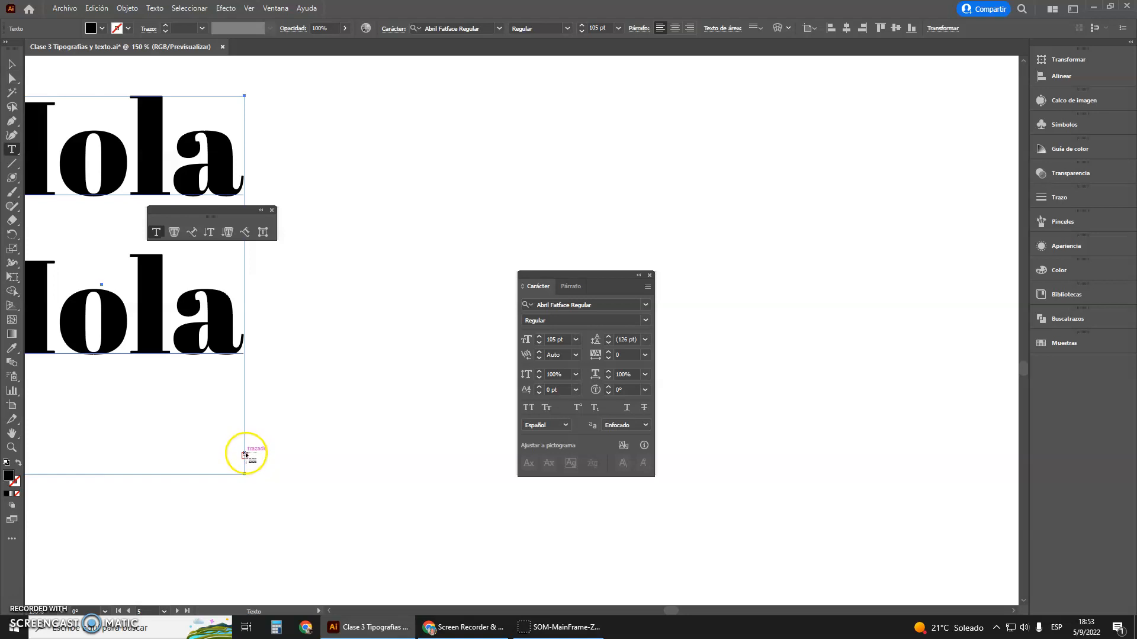
scroll(247, 459, down, 3)
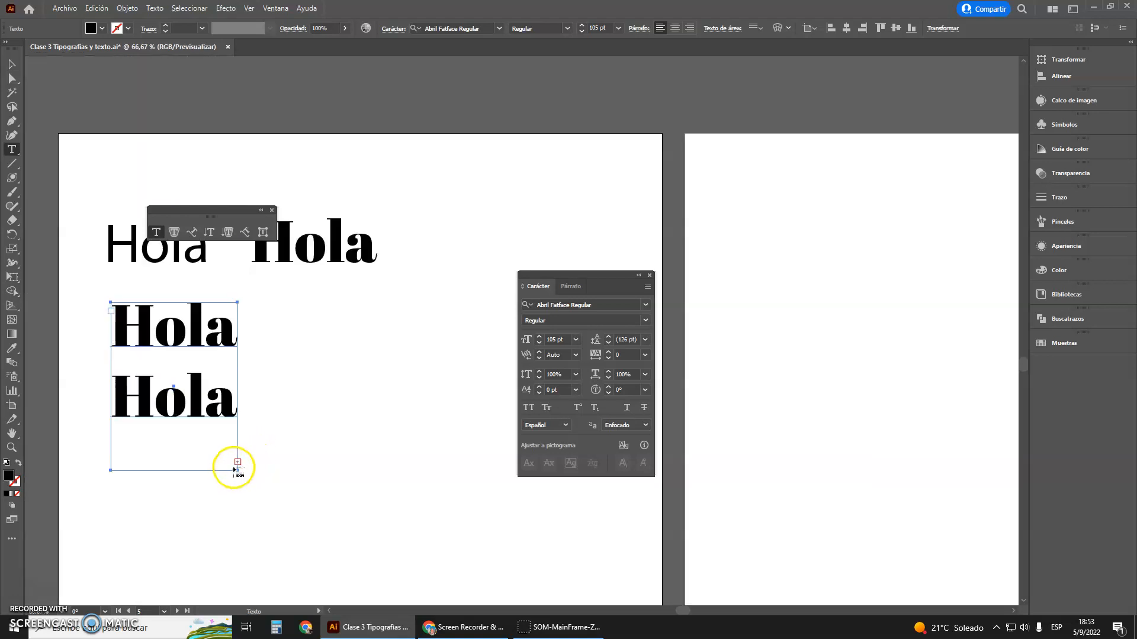
scroll(237, 465, up, 4)
scroll(243, 438, down, 1)
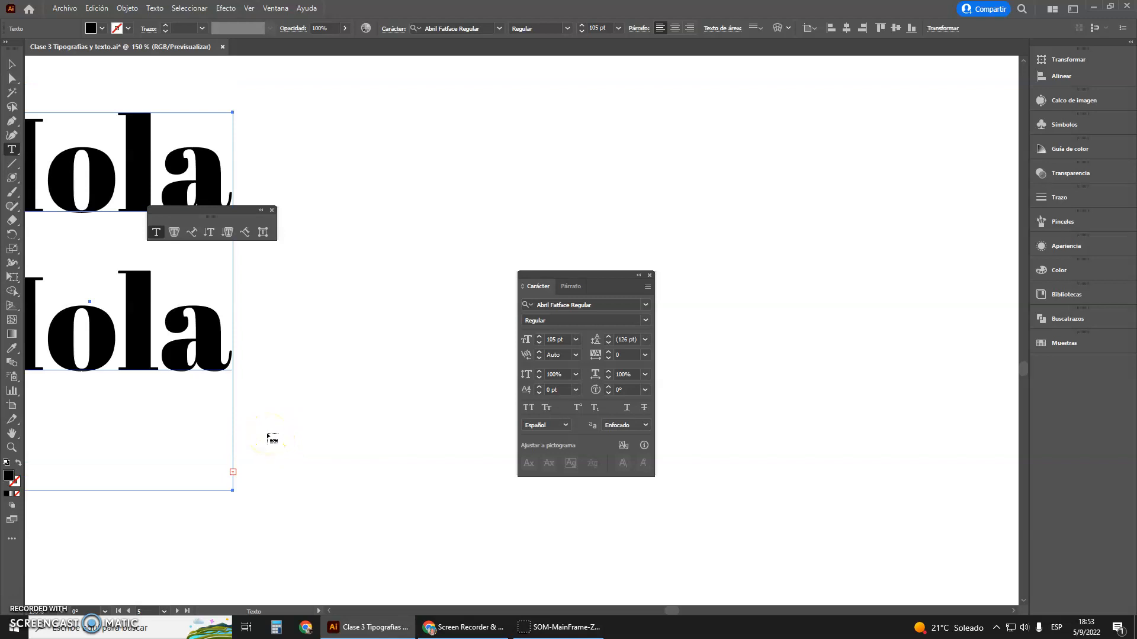
scroll(271, 438, down, 2)
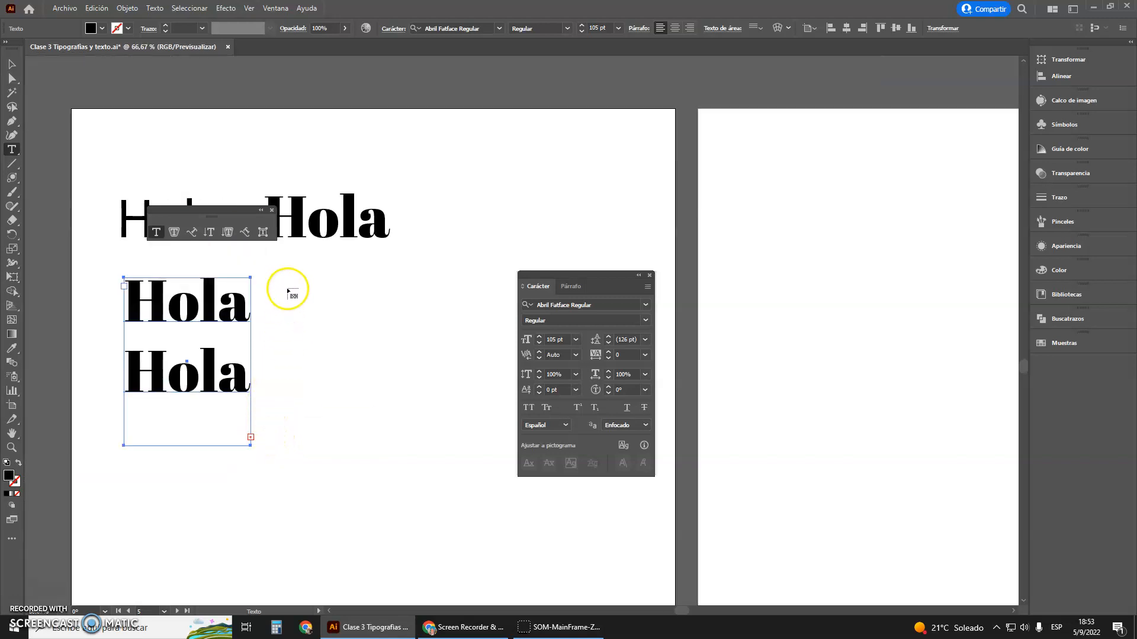
drag(290, 279, 478, 455)
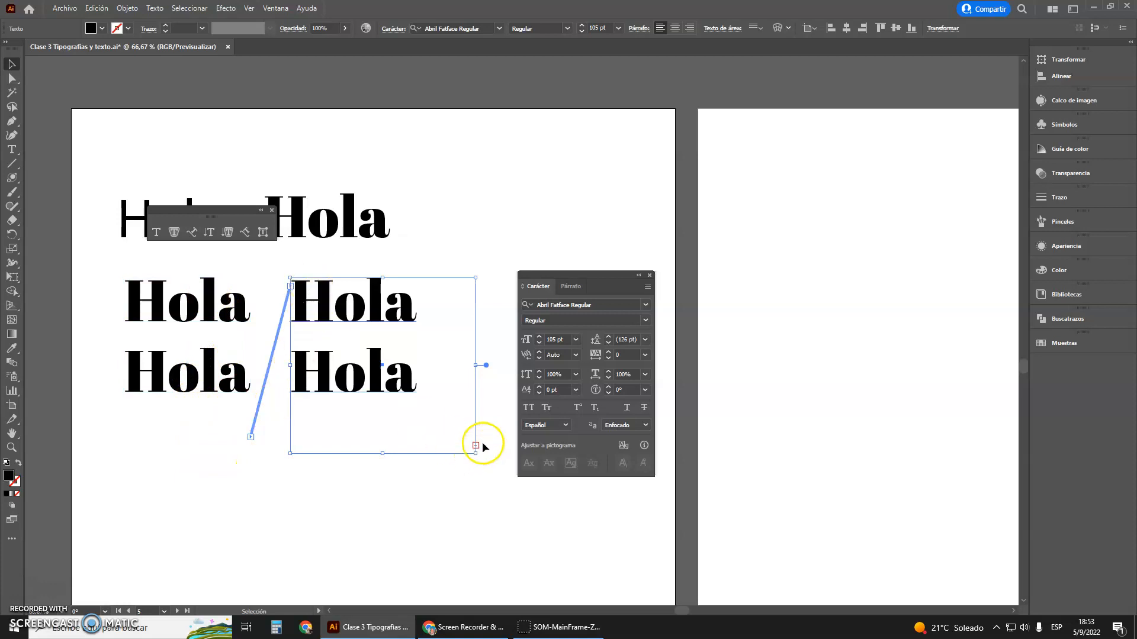
Move the Character panel off the artboard and thread the second box's overflow into a third text box beside it
drag(574, 285, 751, 297)
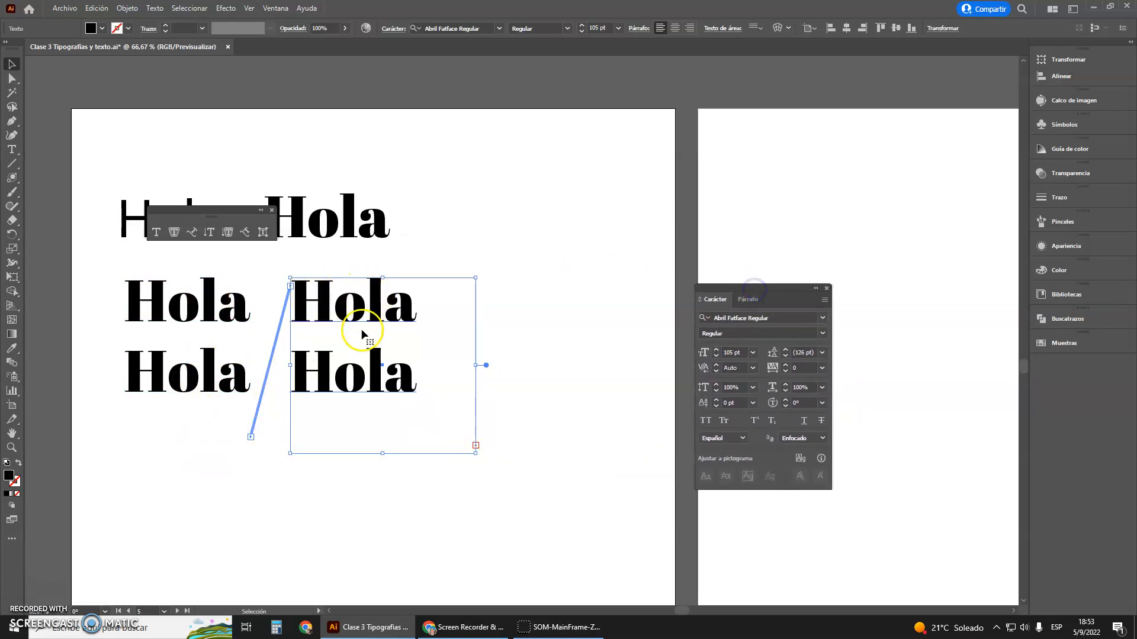
click(477, 445)
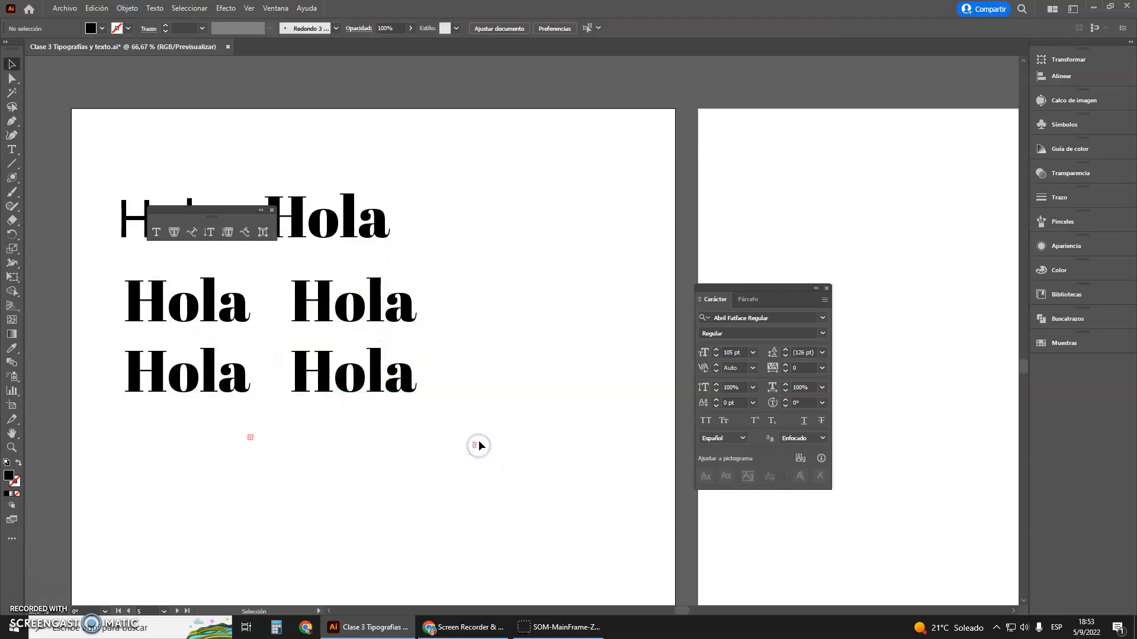
scroll(479, 448, up, 2)
click(471, 442)
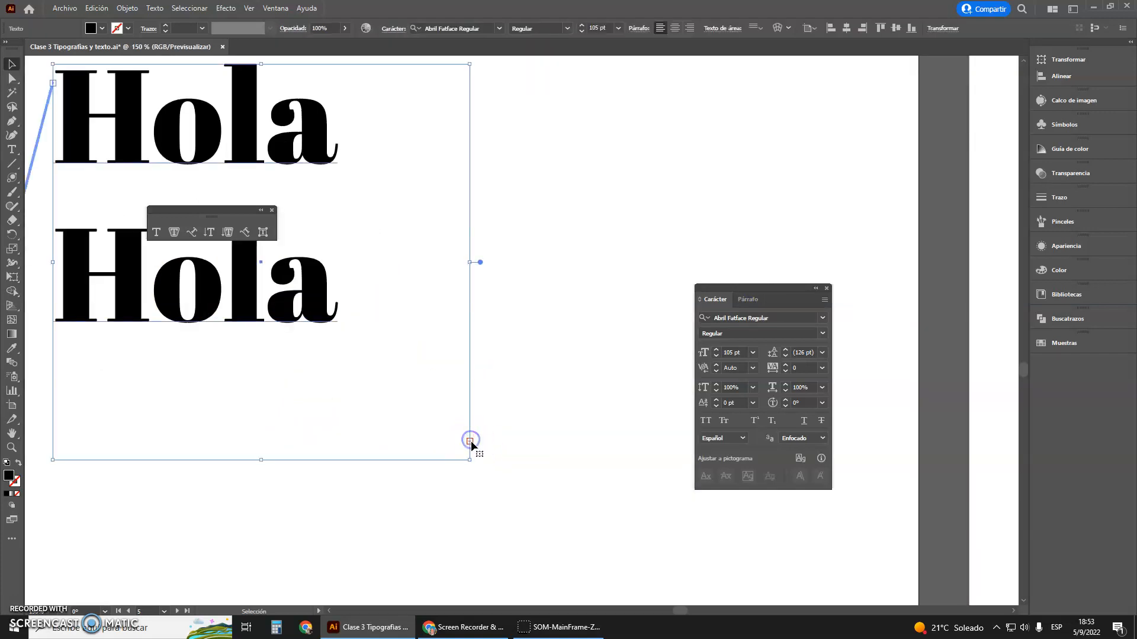
double_click(471, 443)
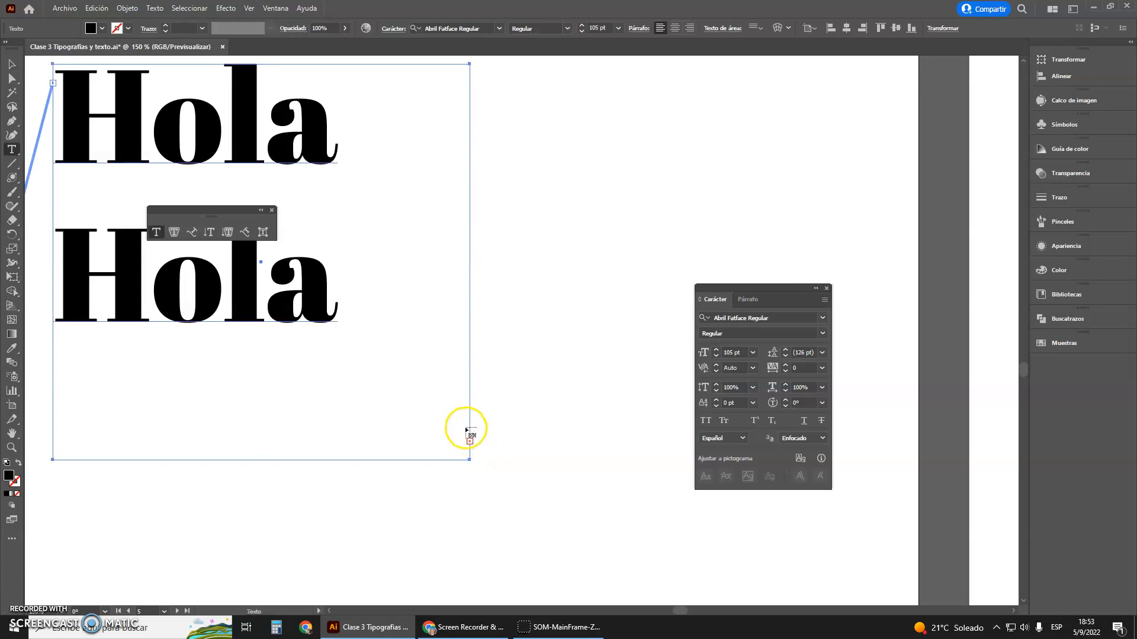
scroll(469, 437, down, 2)
mouse_move(486, 277)
mouse_down()
mouse_move(494, 373)
mouse_move(622, 451)
mouse_move(642, 449)
mouse_up()
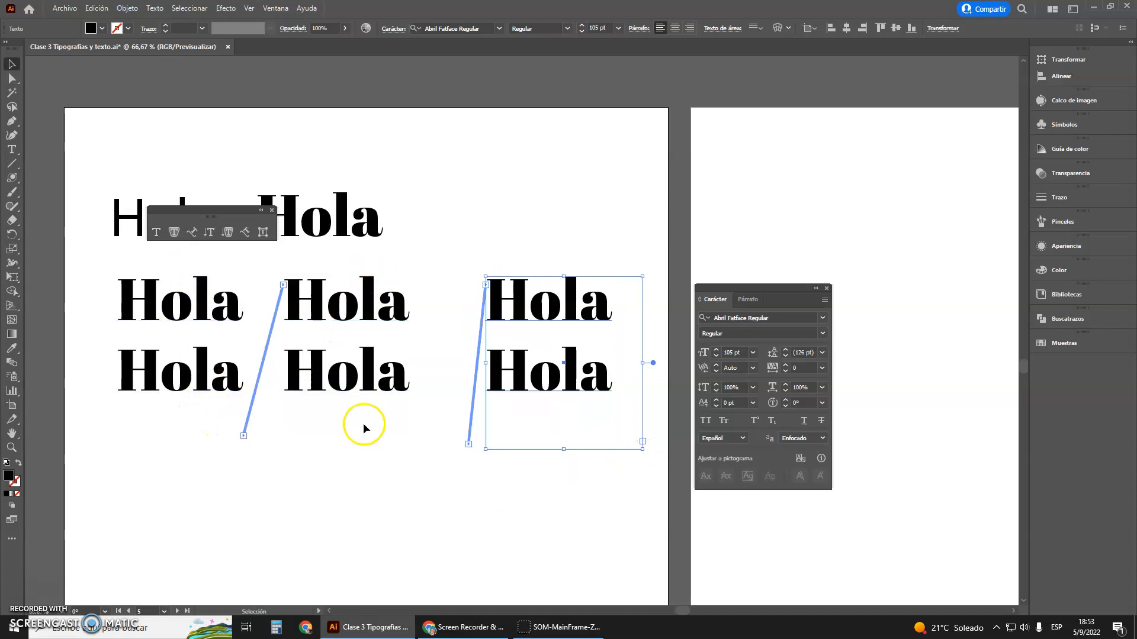
Delete the first "Hola" and its leftover blank line so the threaded text reflows, and select the linked boxes
click(11, 149)
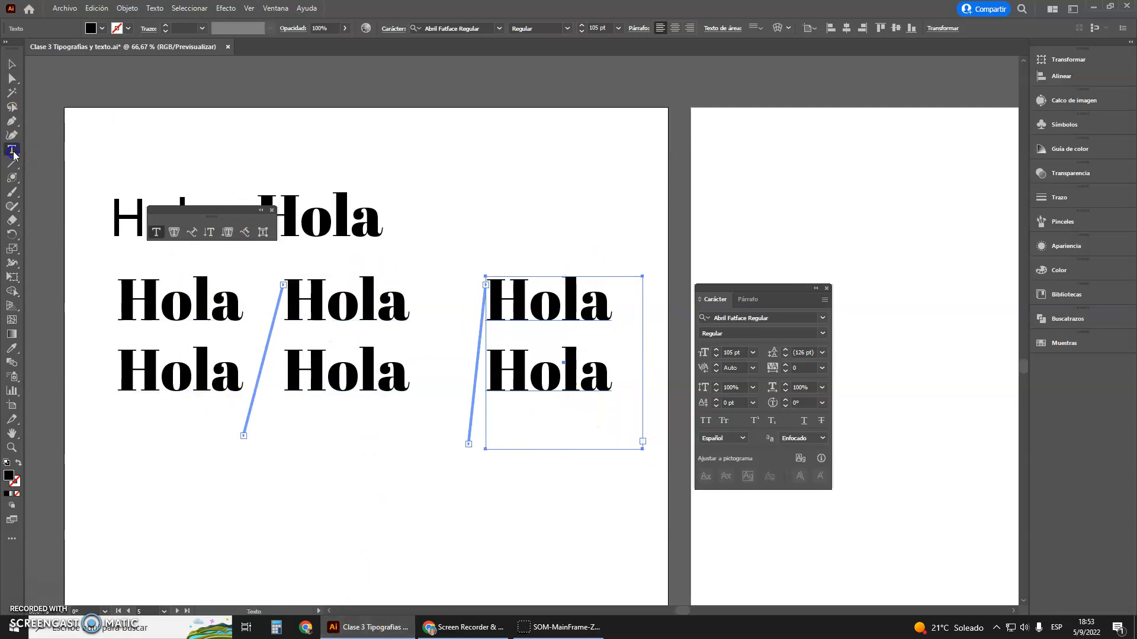
drag(239, 312, 121, 297)
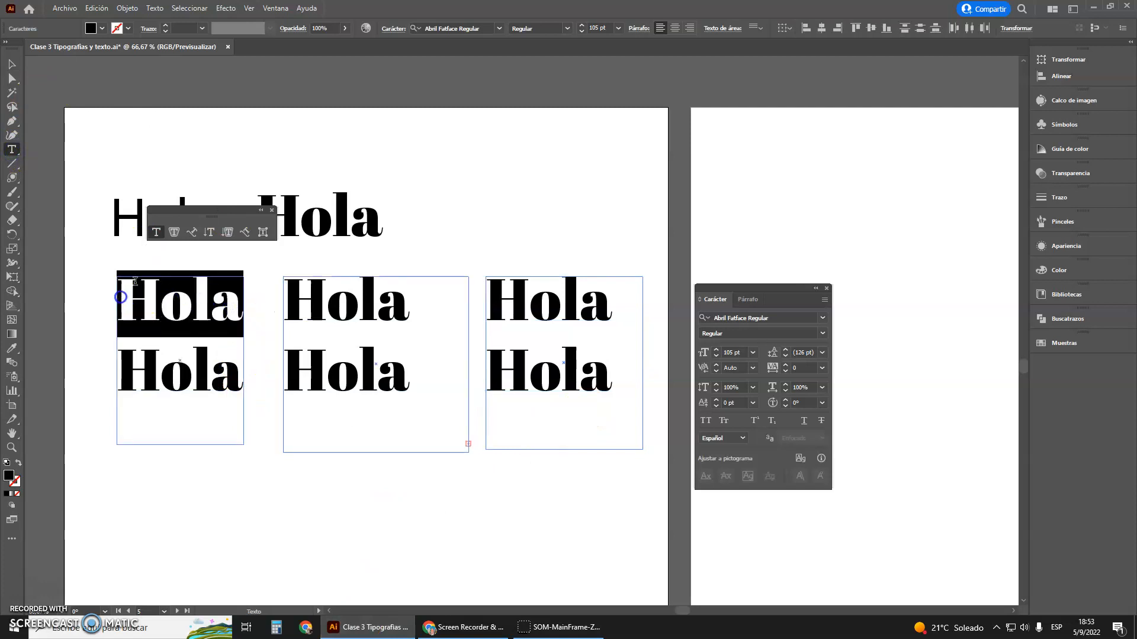
key(BackSpace)
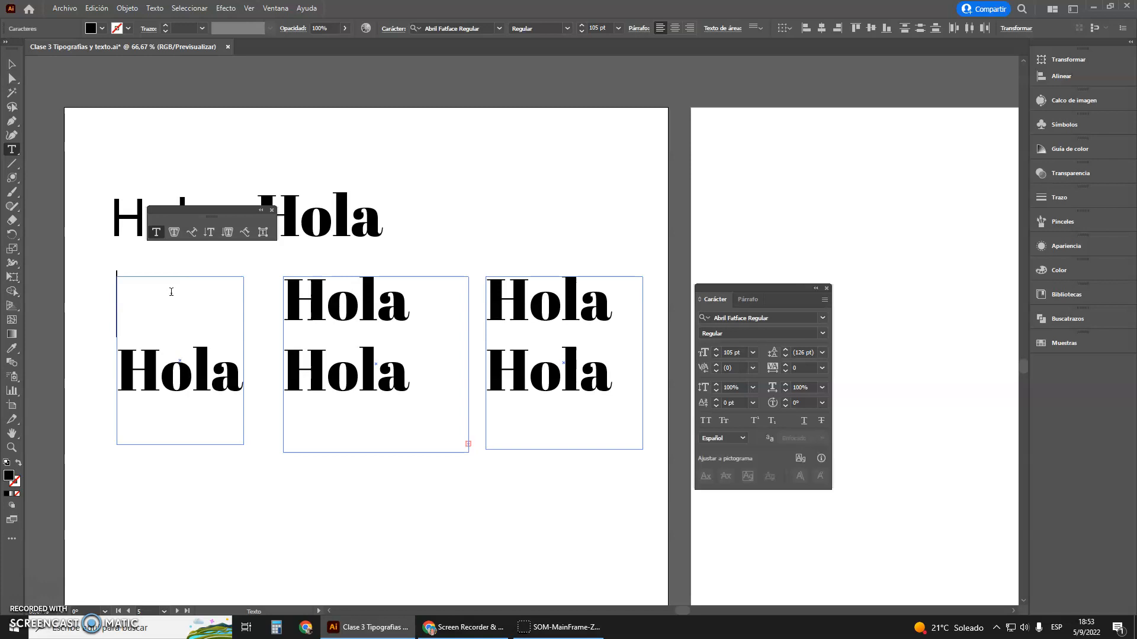
key(Delete)
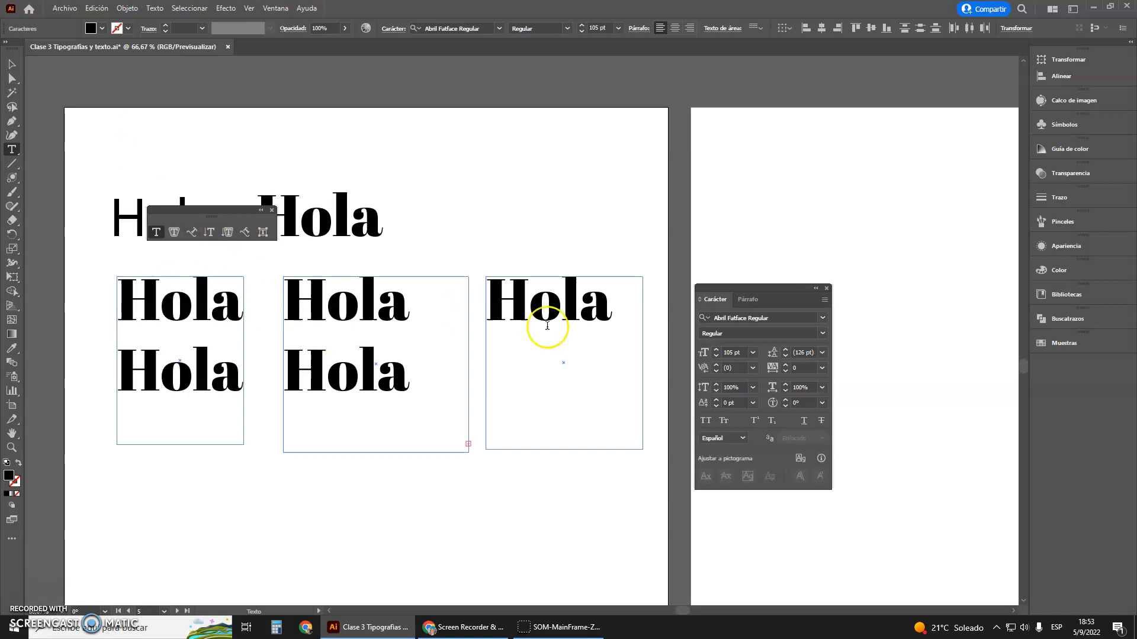
click(12, 64)
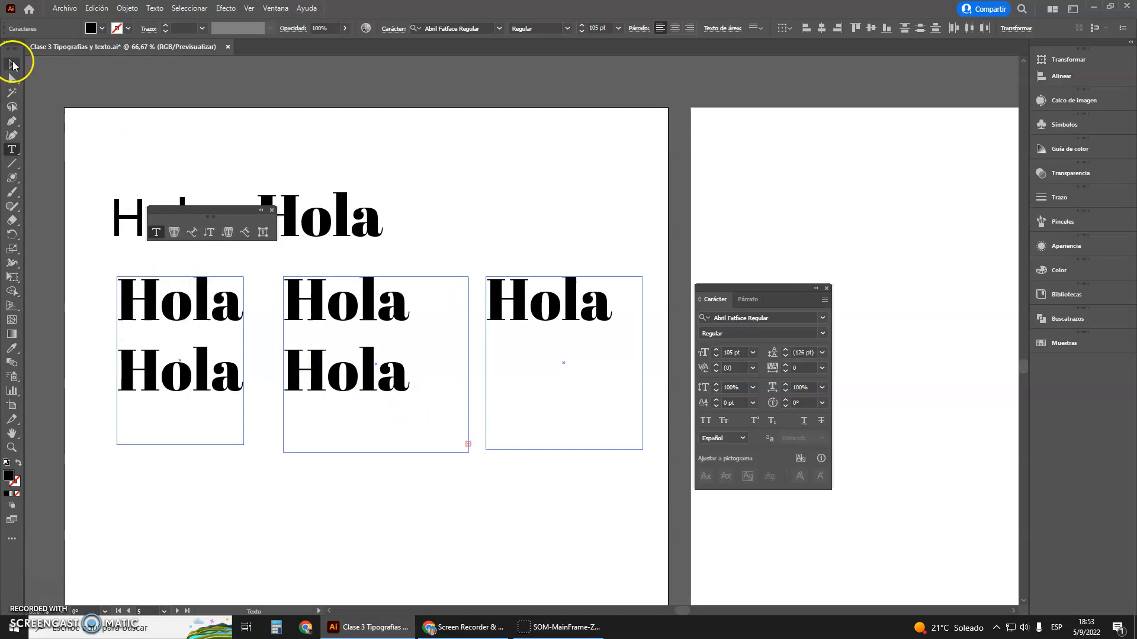
click(379, 385)
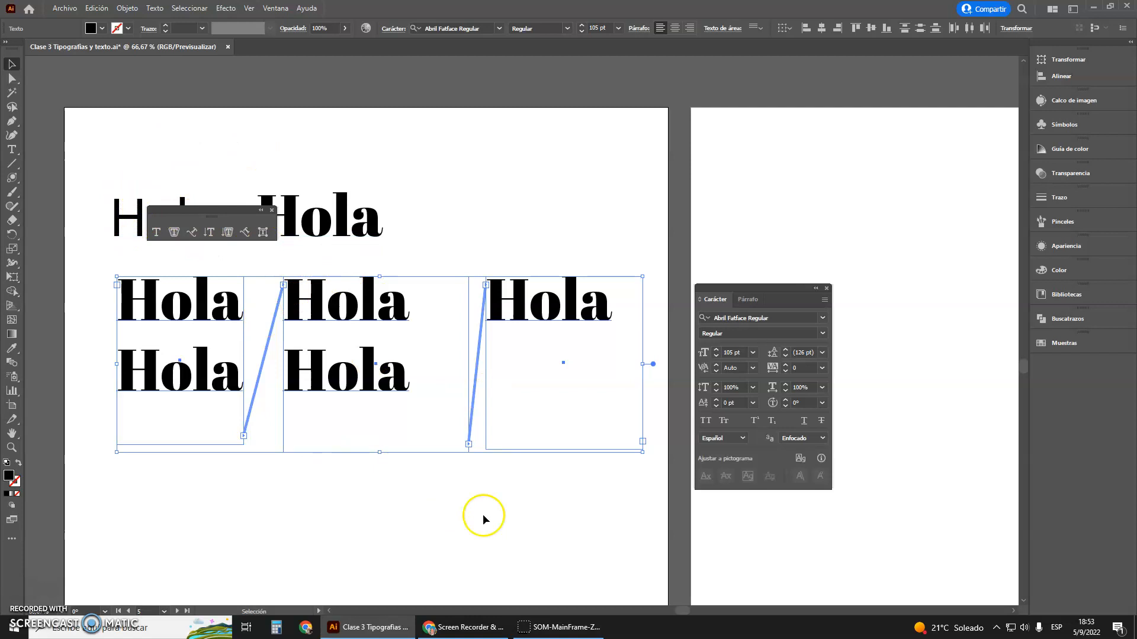
Move the floating type tools panel up and delete all three threaded text boxes
scroll(331, 196, down, 1)
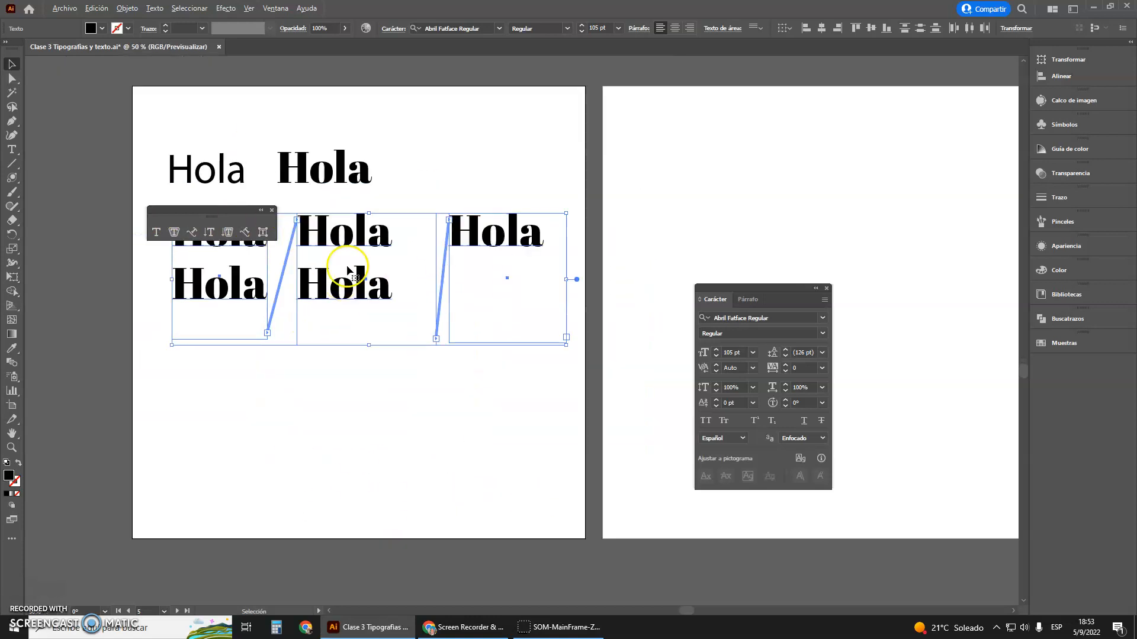
drag(214, 216, 214, 136)
drag(142, 240, 569, 444)
key(Delete)
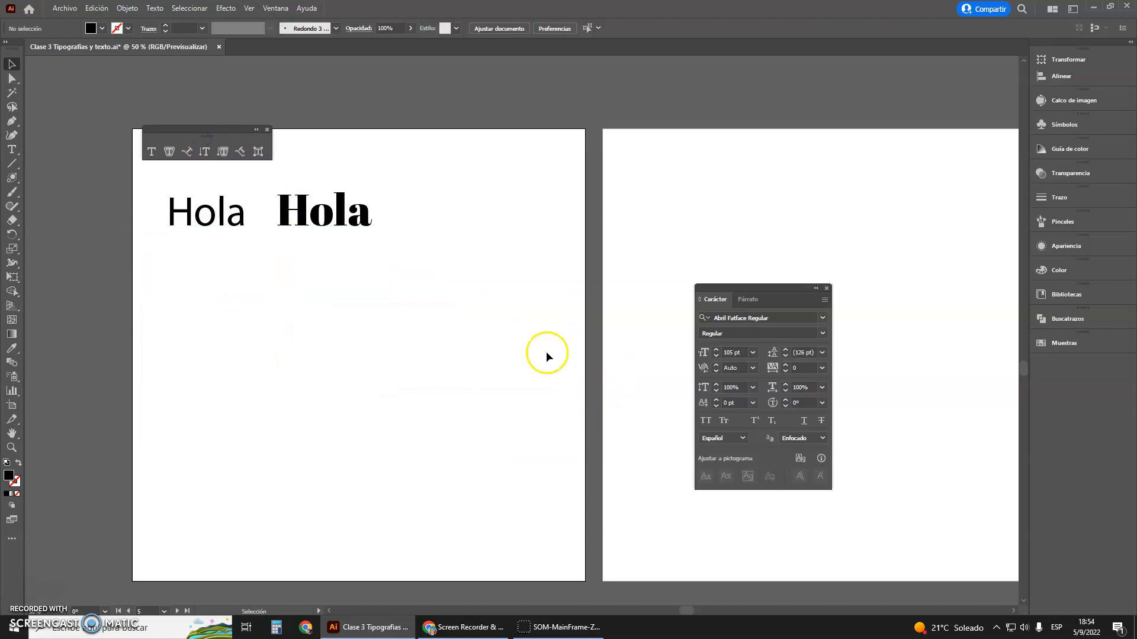
Stack the two "Hola" point texts, with the Abril Fatface one directly above the lighter one
scroll(261, 268, up, 3)
scroll(213, 279, up, 2)
scroll(328, 301, down, 2)
drag(311, 299, 311, 358)
drag(428, 300, 311, 303)
Draw an area text box beside the two "Hola" texts, set its placeholder text to 85 pt and shorten the box
click(11, 149)
drag(394, 267, 616, 508)
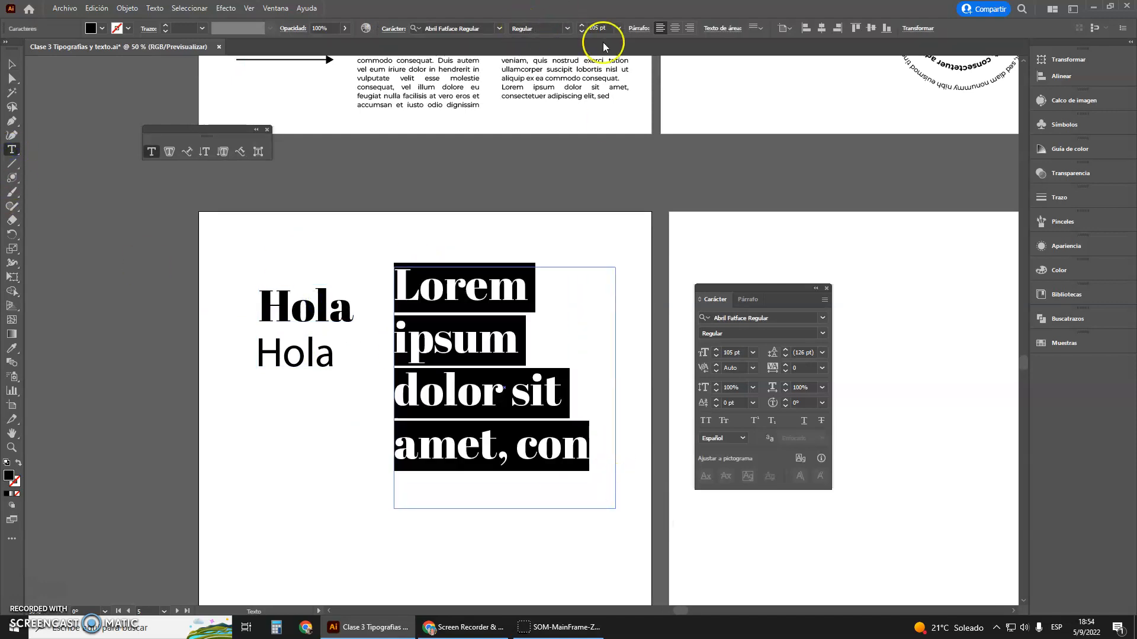
click(582, 32)
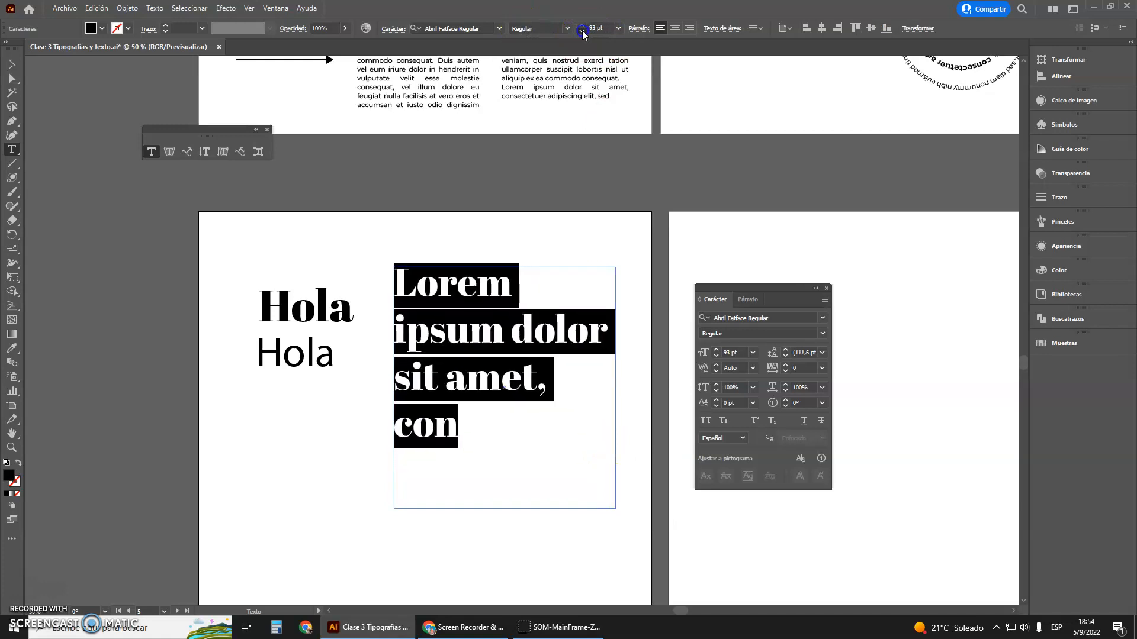
click(582, 32)
click(15, 67)
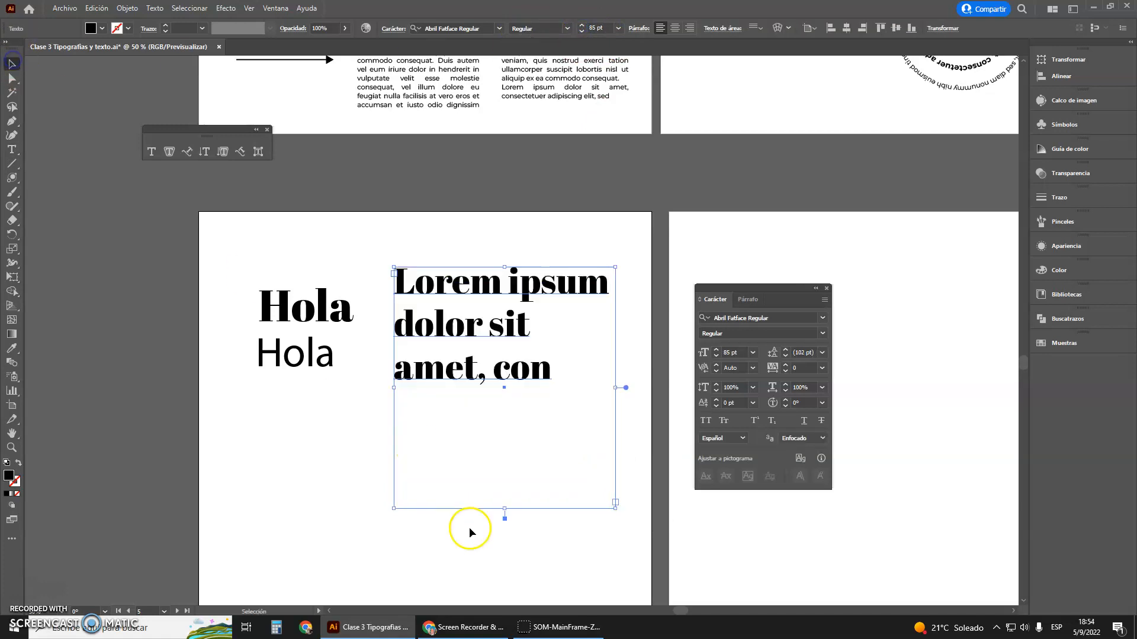
drag(510, 509, 490, 399)
Move the lighter "Hola" further below the bold one and rotate it to a slight clockwise downward tilt
scroll(363, 398, up, 2)
drag(277, 322, 277, 330)
drag(307, 414, 345, 346)
click(319, 444)
click(265, 334)
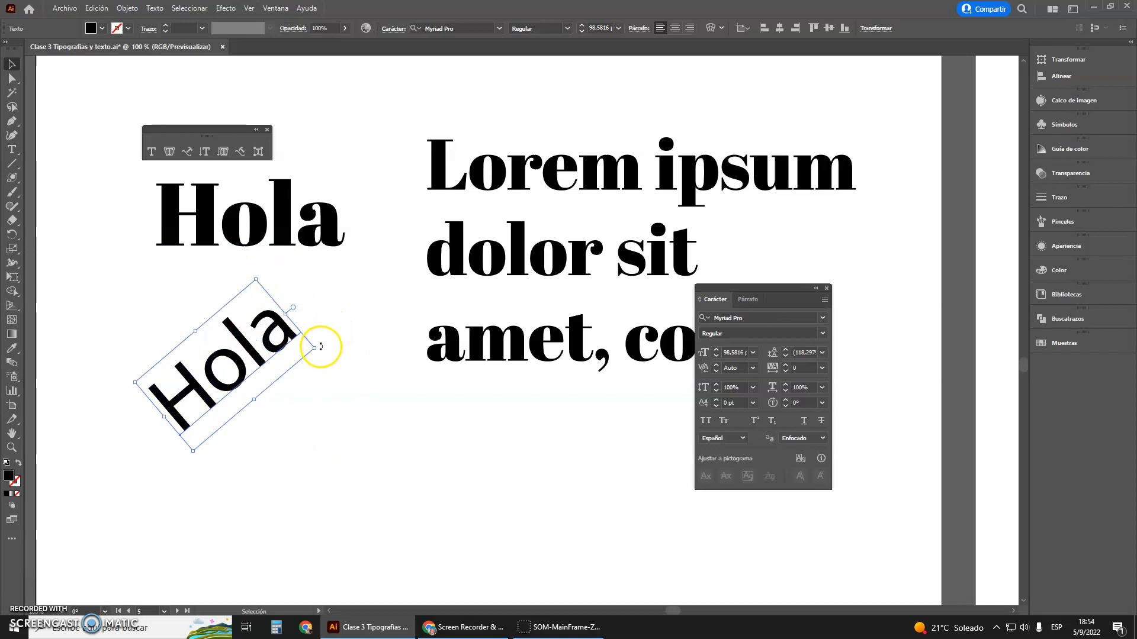
drag(318, 346, 300, 431)
click(360, 462)
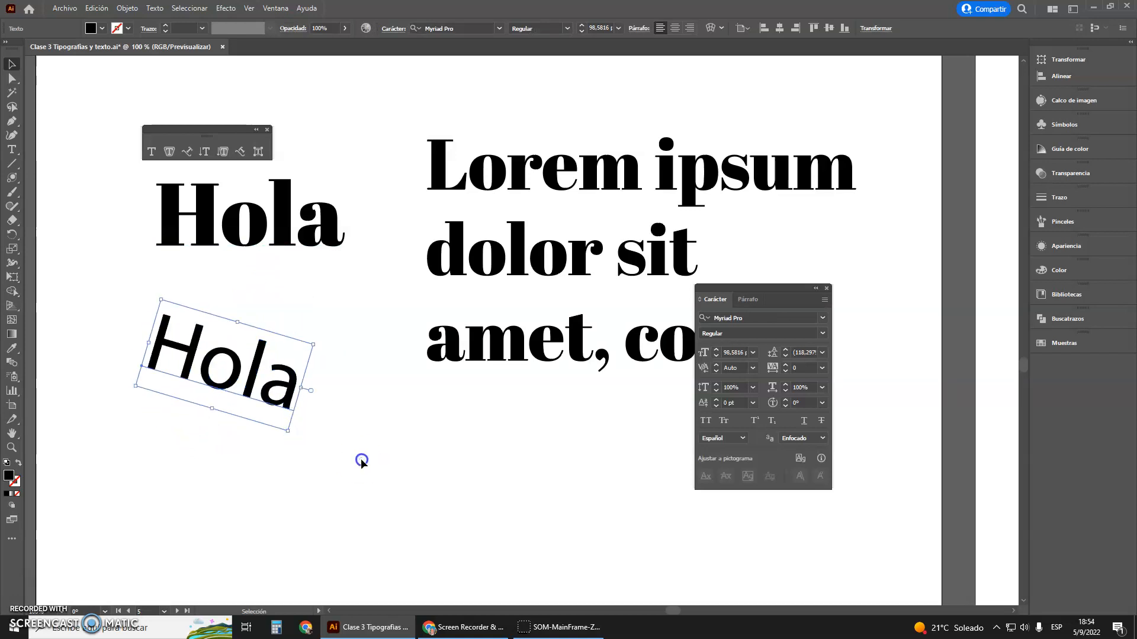
Move the "Lorem ipsum" text box lower and rotate its frame clockwise so the text reflows inside the tilted box
scroll(306, 336, down, 2)
scroll(415, 299, up, 1)
drag(441, 296, 409, 389)
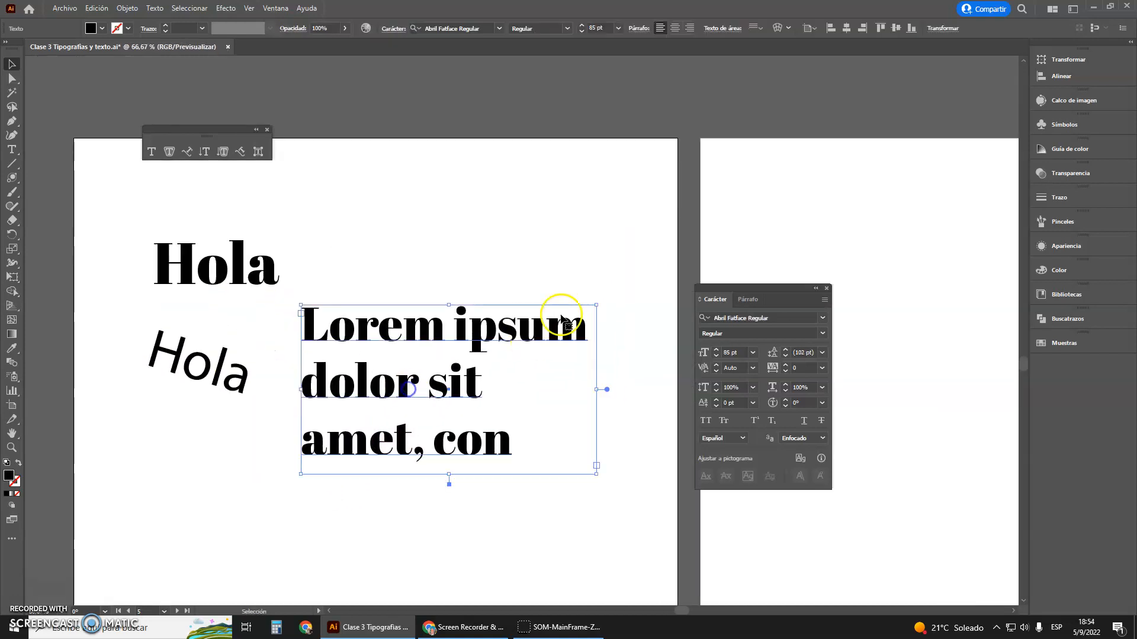
drag(601, 299, 608, 381)
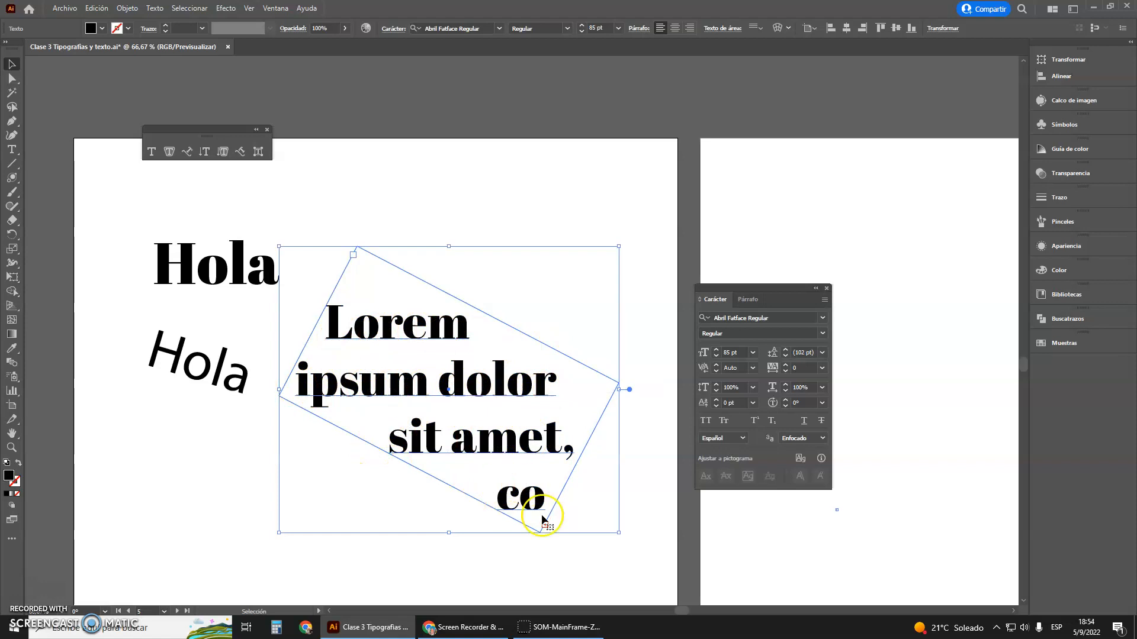
click(598, 278)
Move the tilted "Hola" to the upper right of the rotated text box and rotate it further clockwise
drag(216, 379, 565, 318)
drag(616, 280, 628, 383)
click(627, 383)
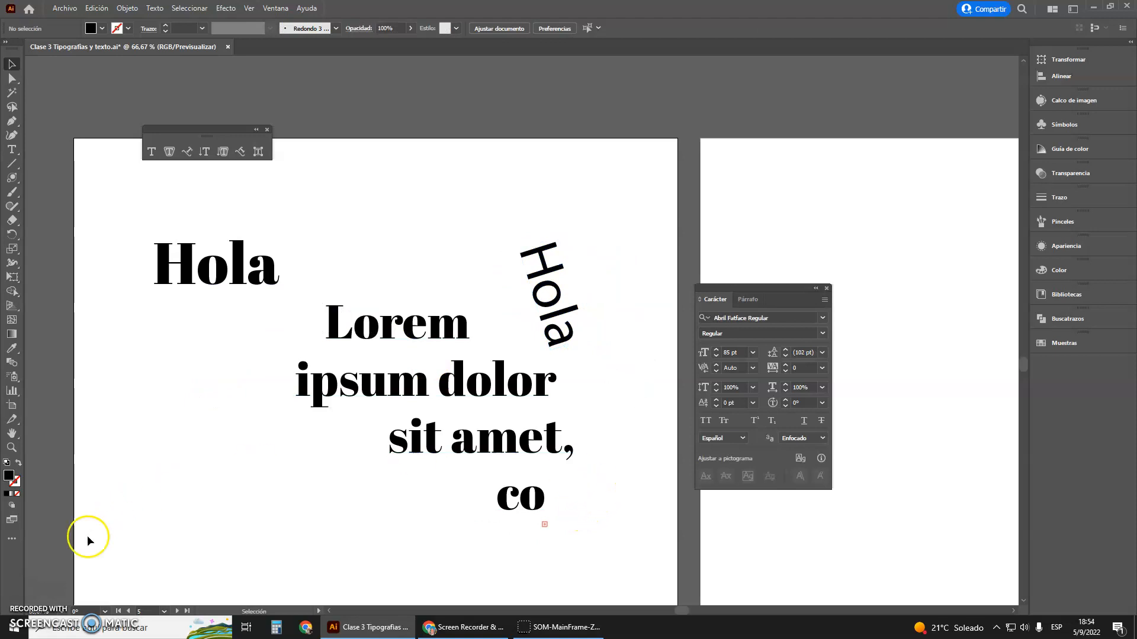
Delete both "Hola" texts and the rotated "Lorem ipsum" text box from the artboard
scroll(484, 314, down, 2)
drag(318, 250, 548, 446)
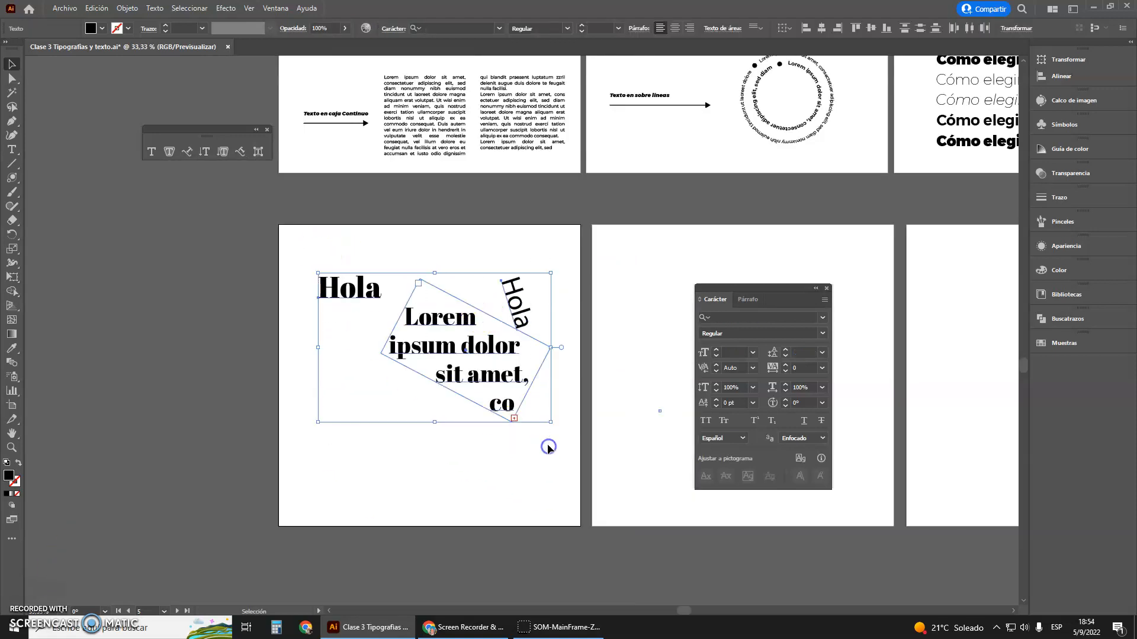
key(Delete)
Examine the loose and boxed text samples on the first finished artboard, including the frame of the rotated text box
scroll(533, 368, up, 4)
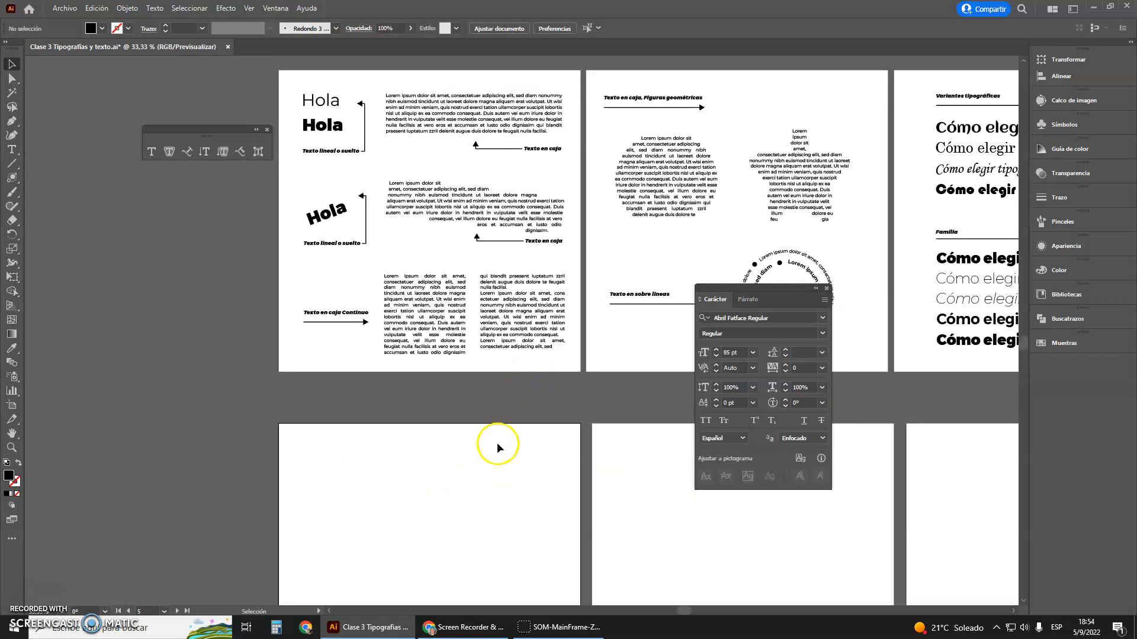
scroll(381, 73, up, 2)
scroll(122, 285, down, 1)
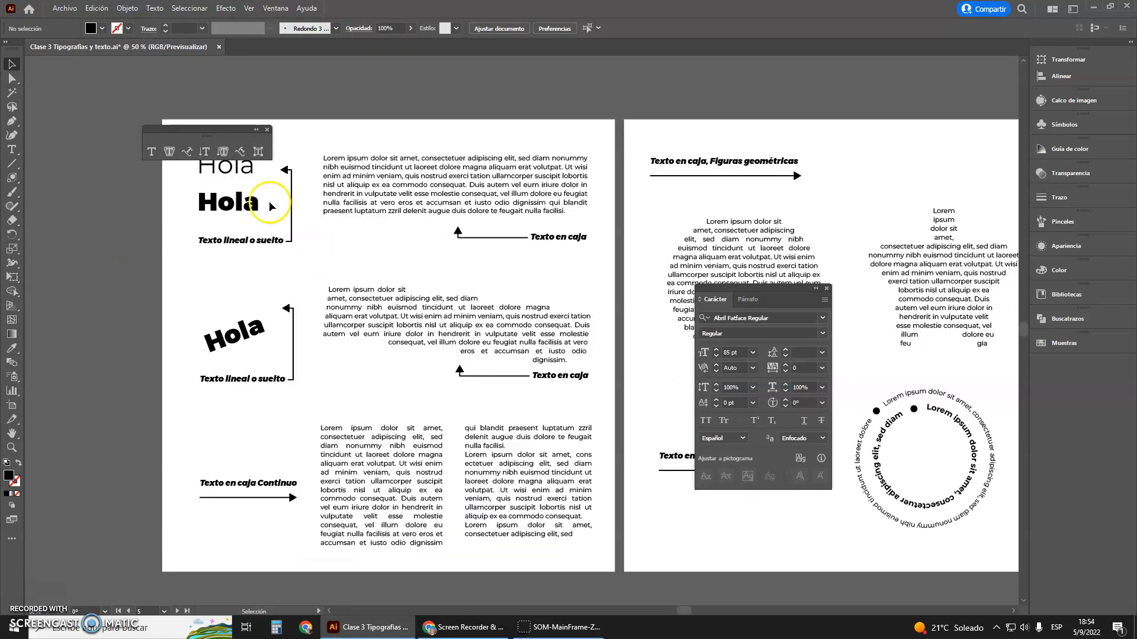
scroll(231, 184, up, 1)
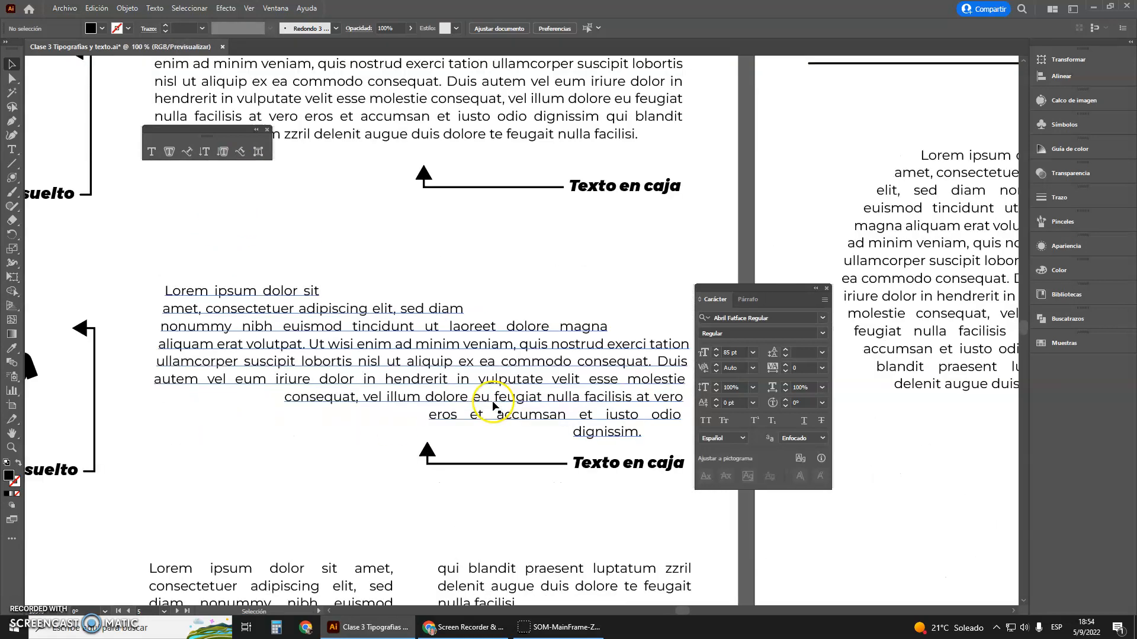
scroll(492, 402, up, 2)
click(486, 389)
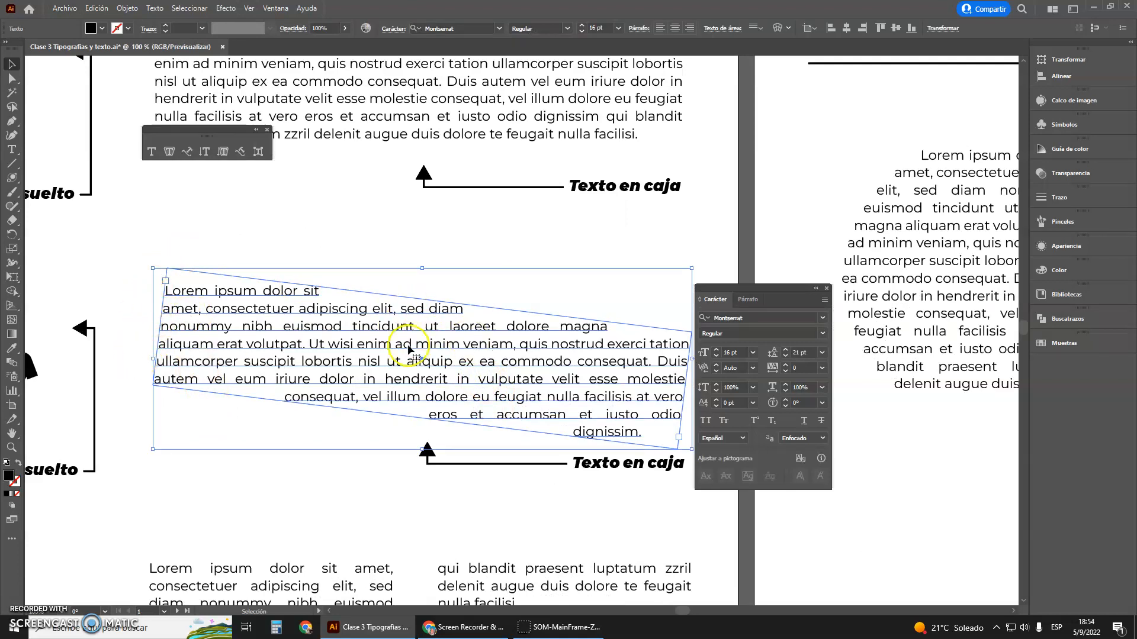
scroll(409, 349, down, 2)
Examine the threaded "Texto en caja Continuo" sample and the neighbouring samples of text in geometric shapes and on lines
scroll(300, 521, down, 1)
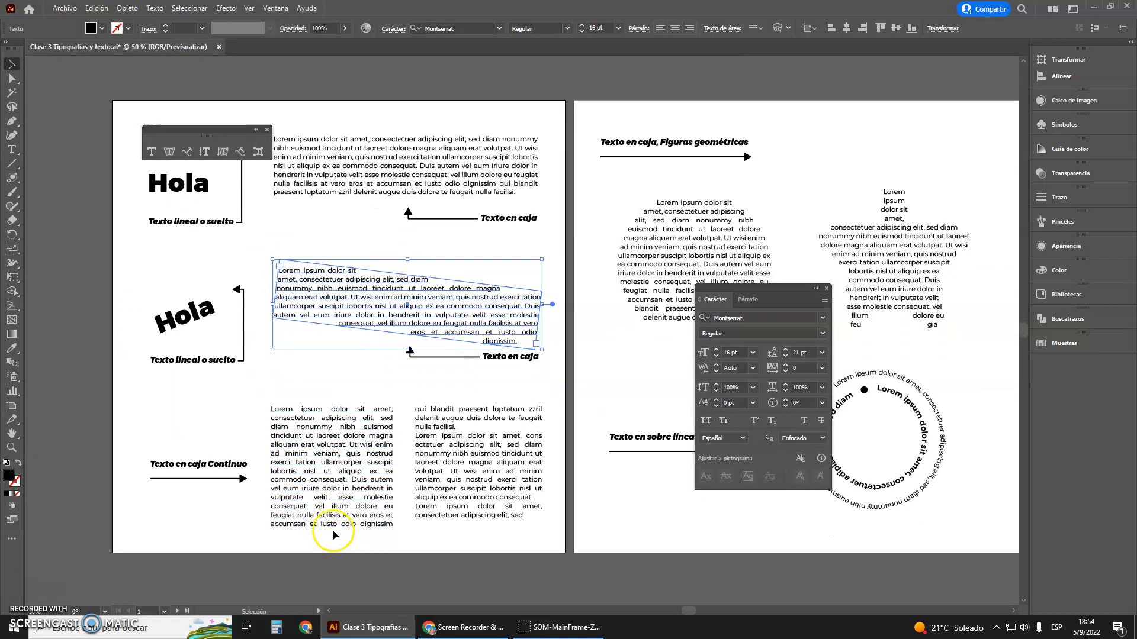
scroll(334, 535, up, 1)
click(311, 453)
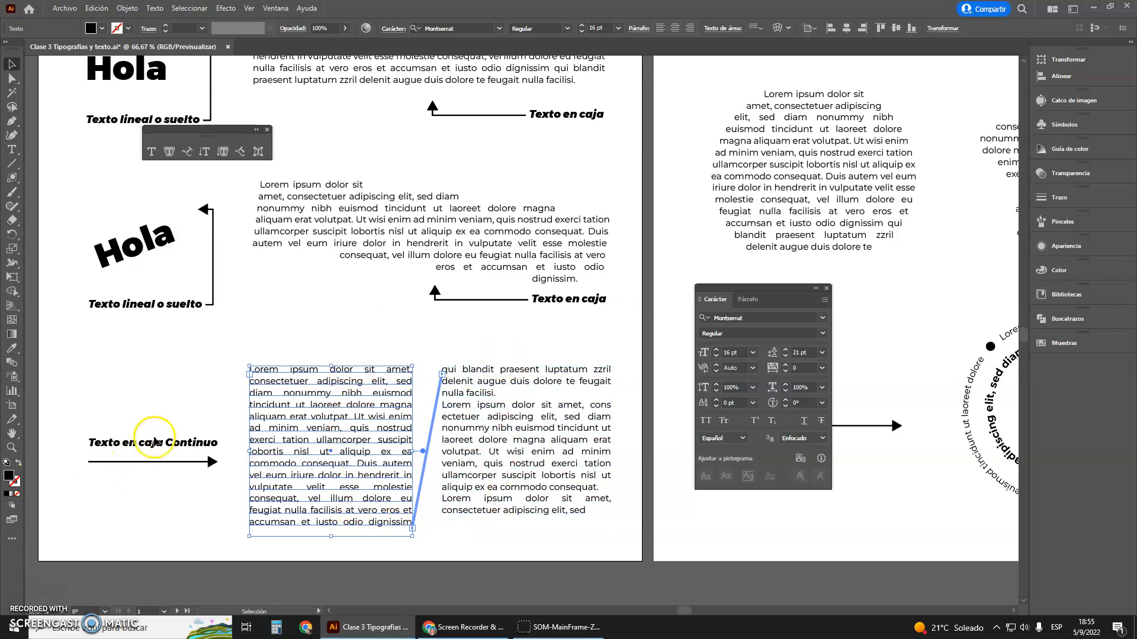
scroll(161, 411, down, 2)
scroll(646, 412, up, 2)
scroll(326, 331, up, 1)
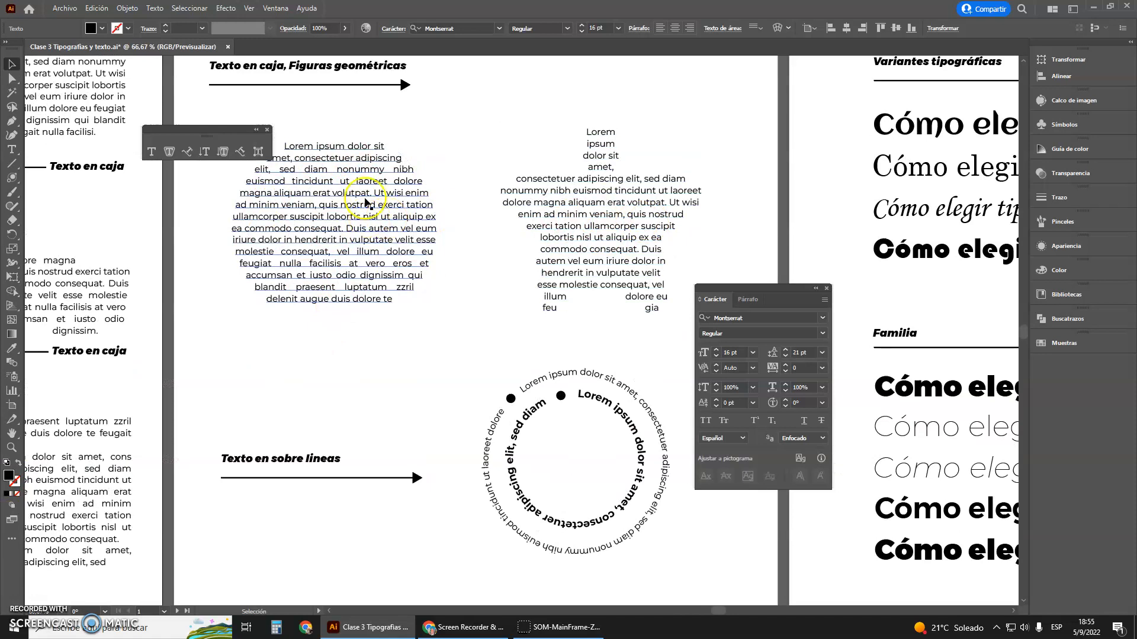
Draw a black circle about 700 px in diameter on the blank artboard below the geometric shape samples
scroll(362, 188, down, 2)
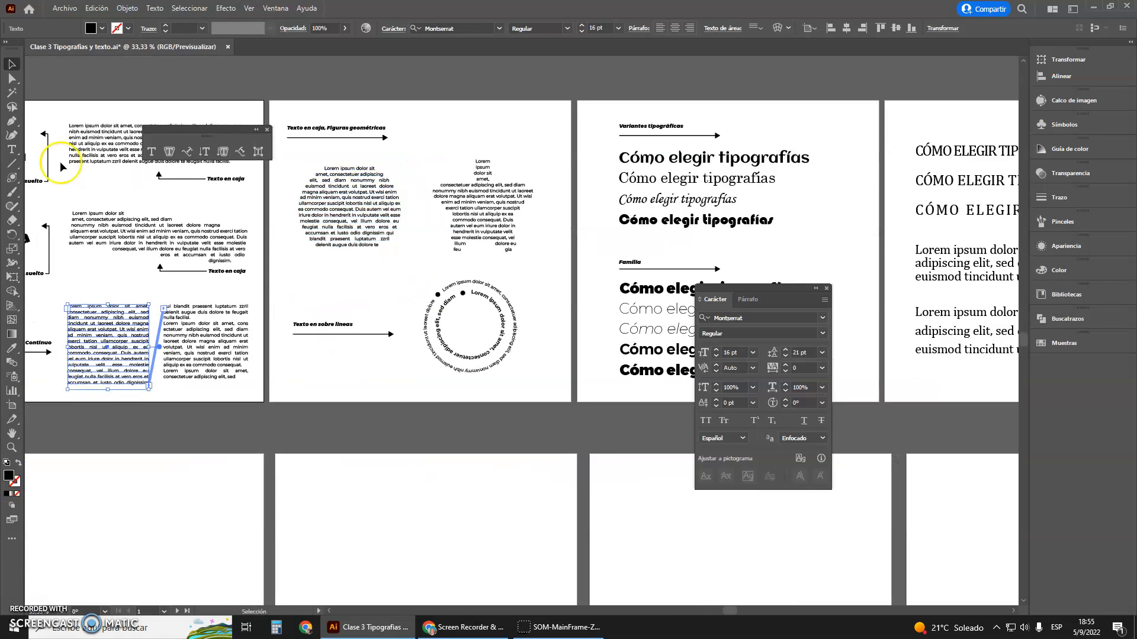
click(13, 178)
click(45, 205)
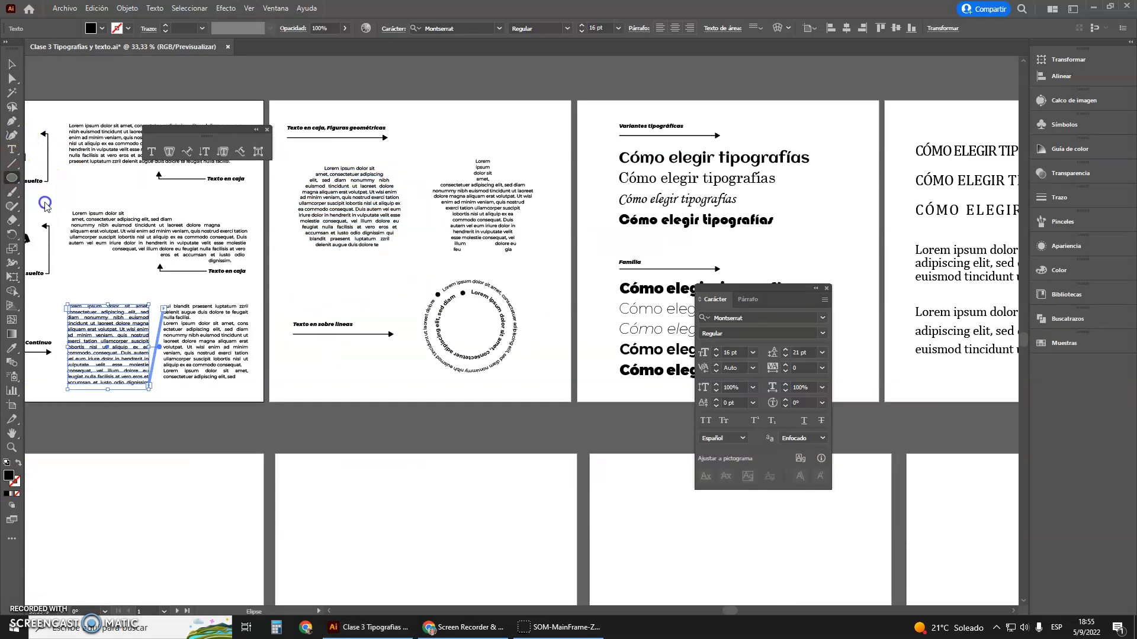
scroll(379, 356, down, 3)
drag(302, 356, 500, 552)
Copy the text in the first column of the "Texto en caja Continuo" sample
click(13, 149)
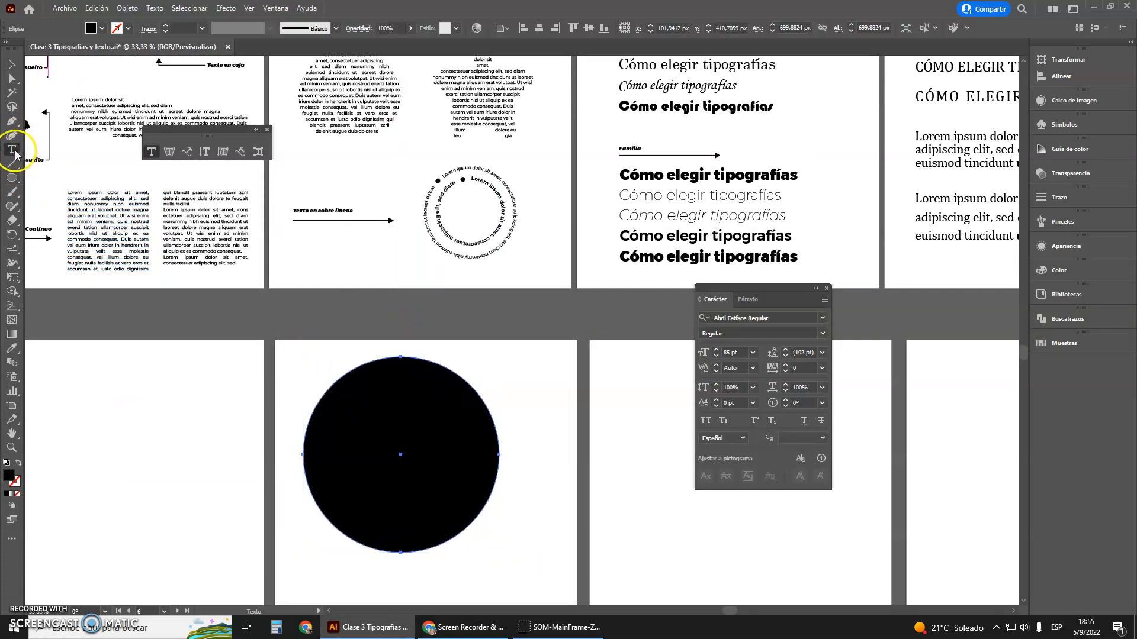
scroll(320, 119, up, 2)
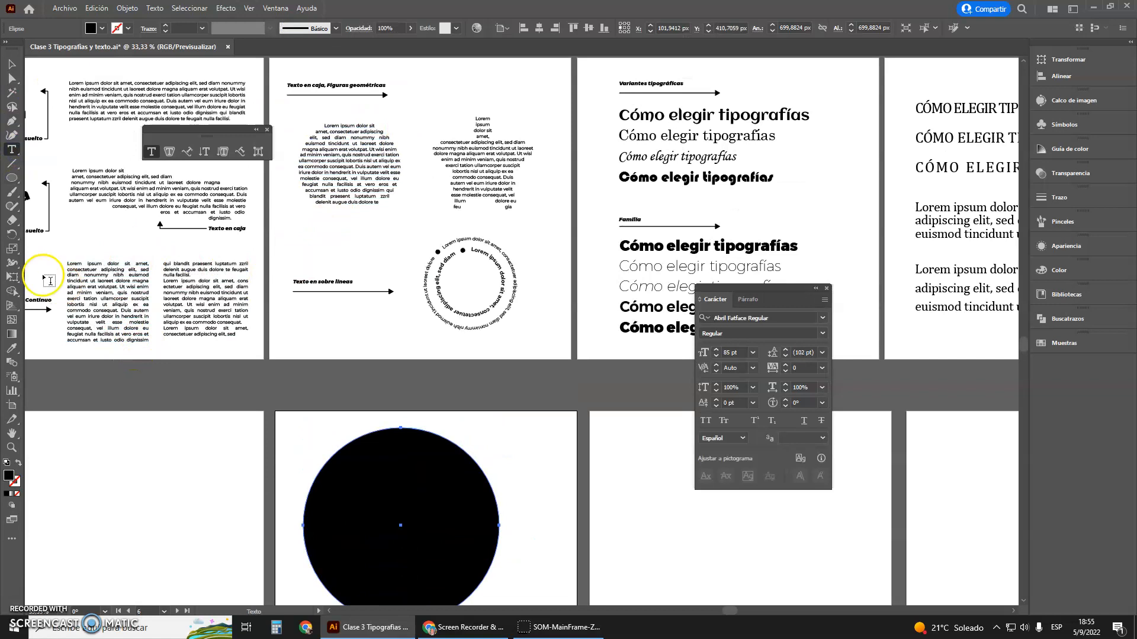
drag(69, 265, 156, 342)
key(ctrl+c)
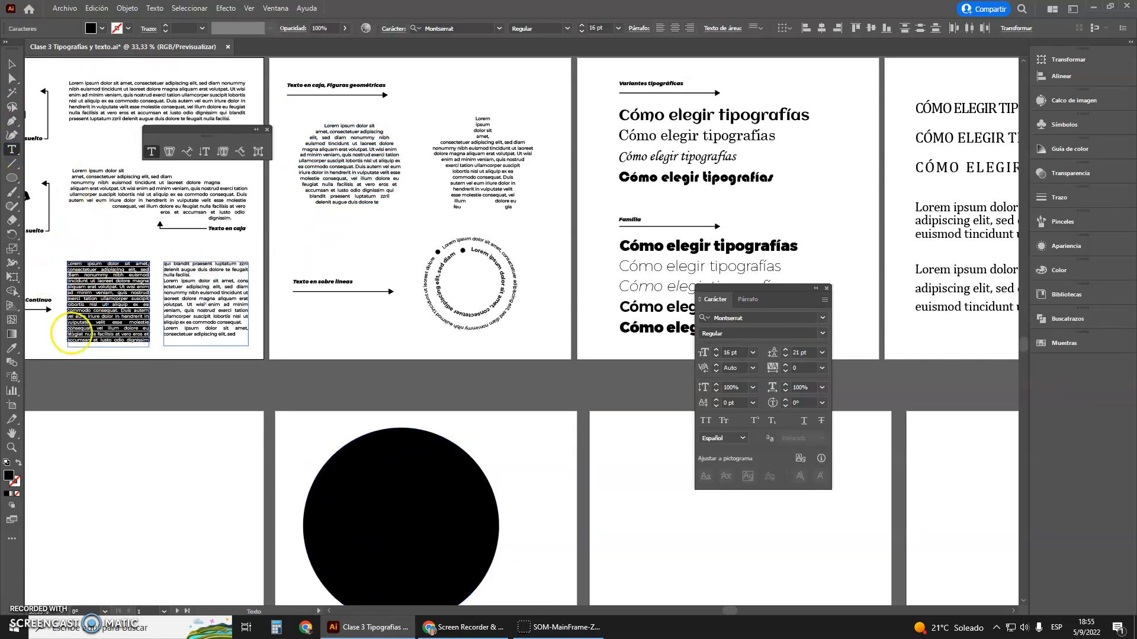
scroll(123, 289, down, 1)
click(97, 8)
click(94, 10)
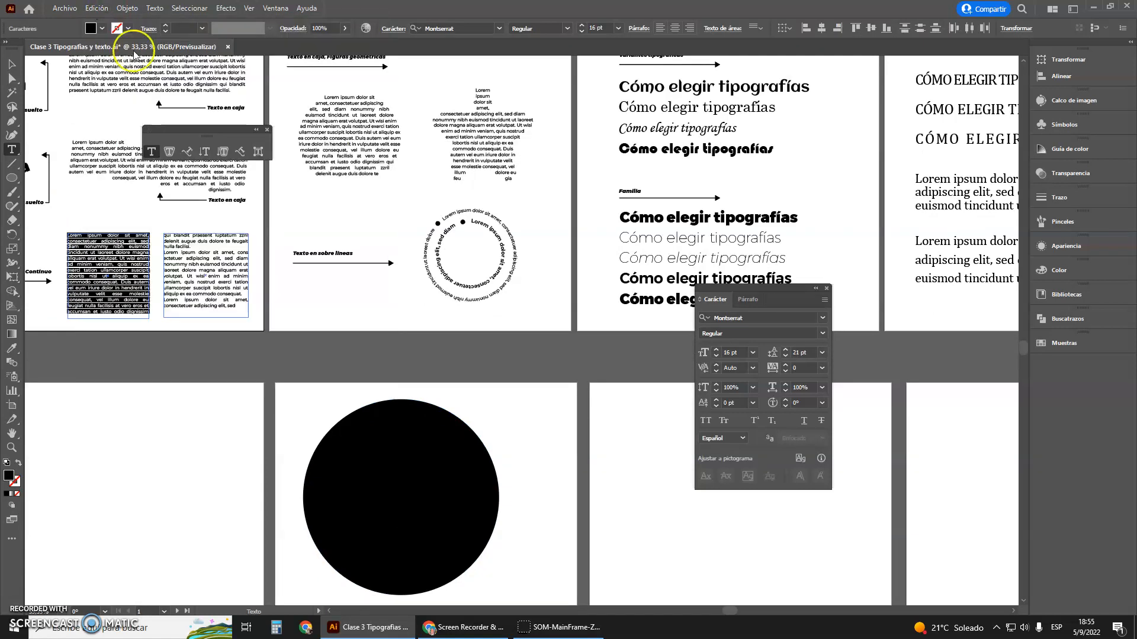
Convert the black circle into an area text shape and replace its placeholder with the copied paragraph
scroll(329, 381, down, 2)
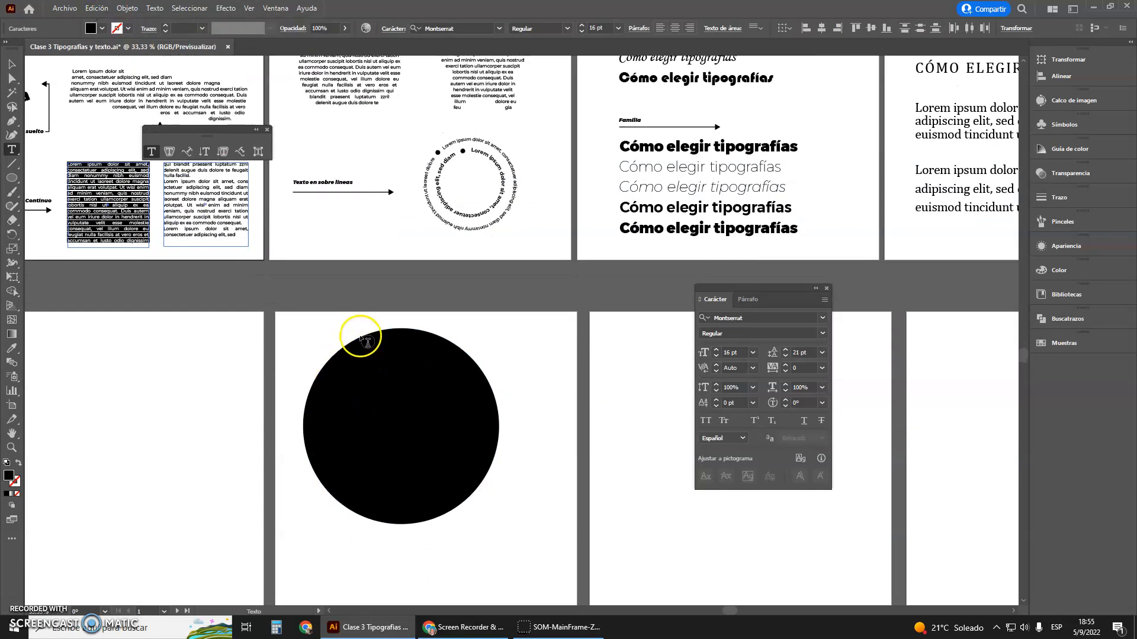
scroll(363, 359, up, 3)
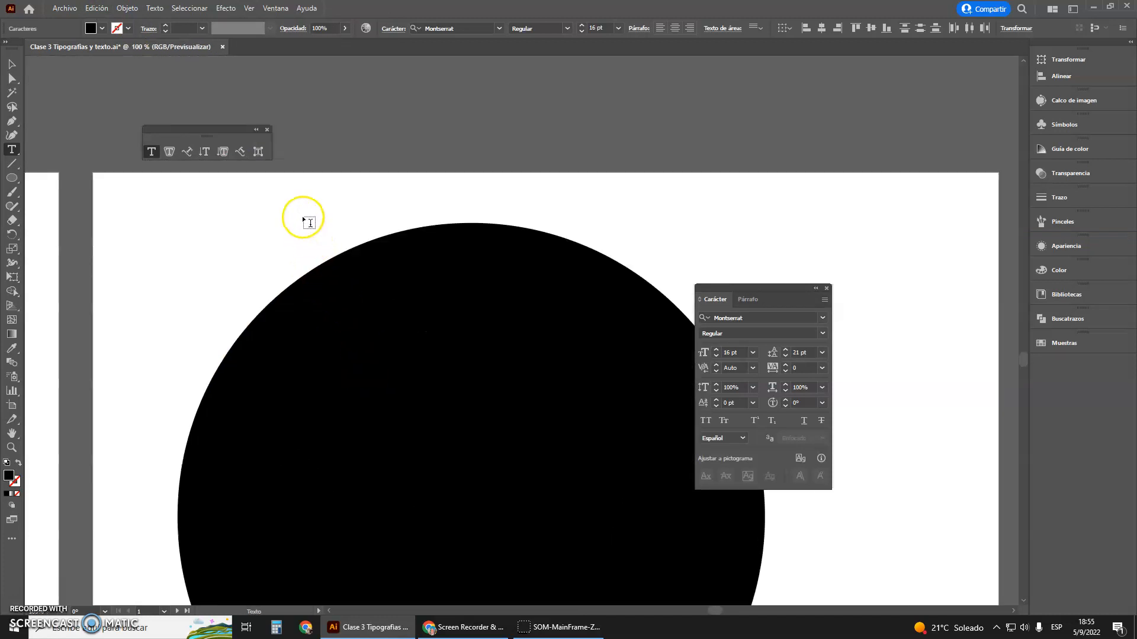
click(320, 264)
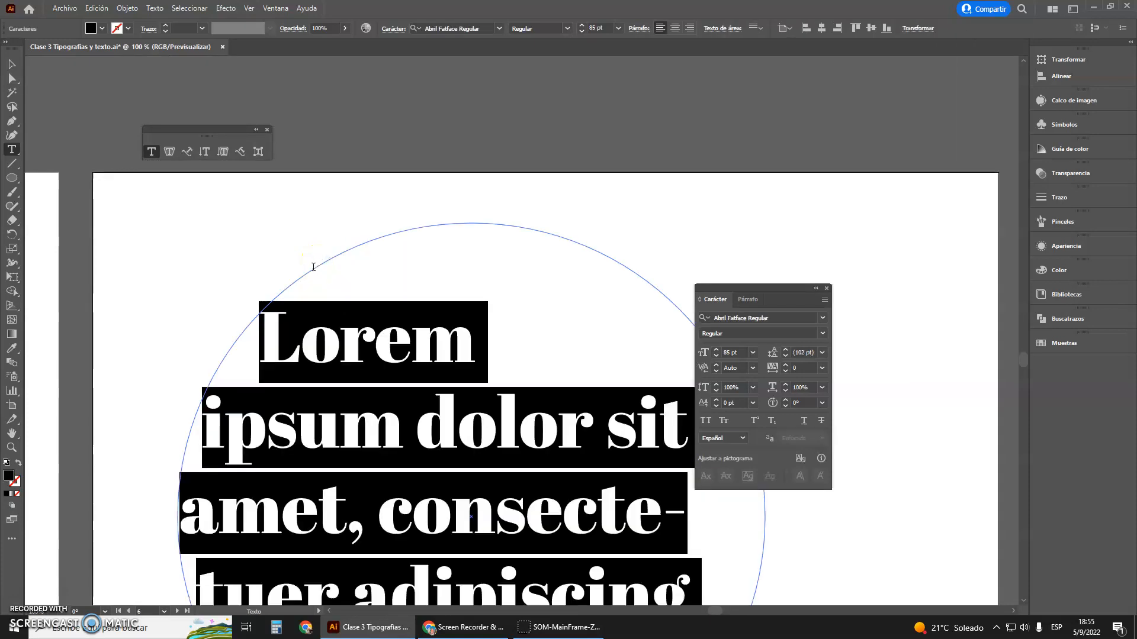
key(ctrl+v)
scroll(285, 259, down, 3)
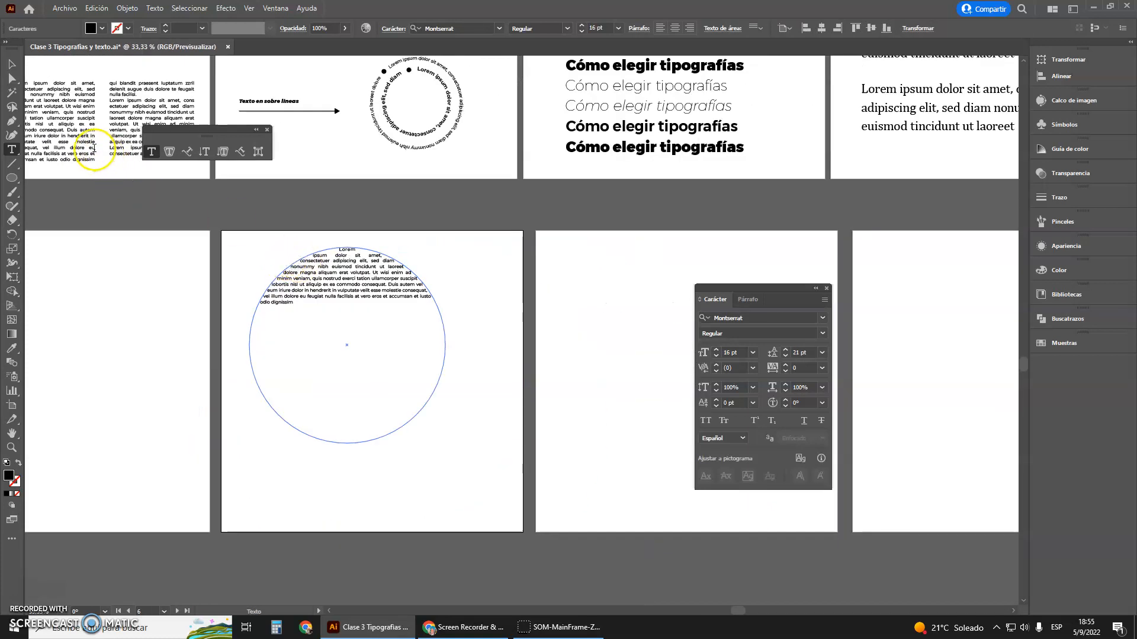
Shrink the circular text frame proportionally until the pasted paragraph fills nearly the whole circle
scroll(298, 267, up, 2)
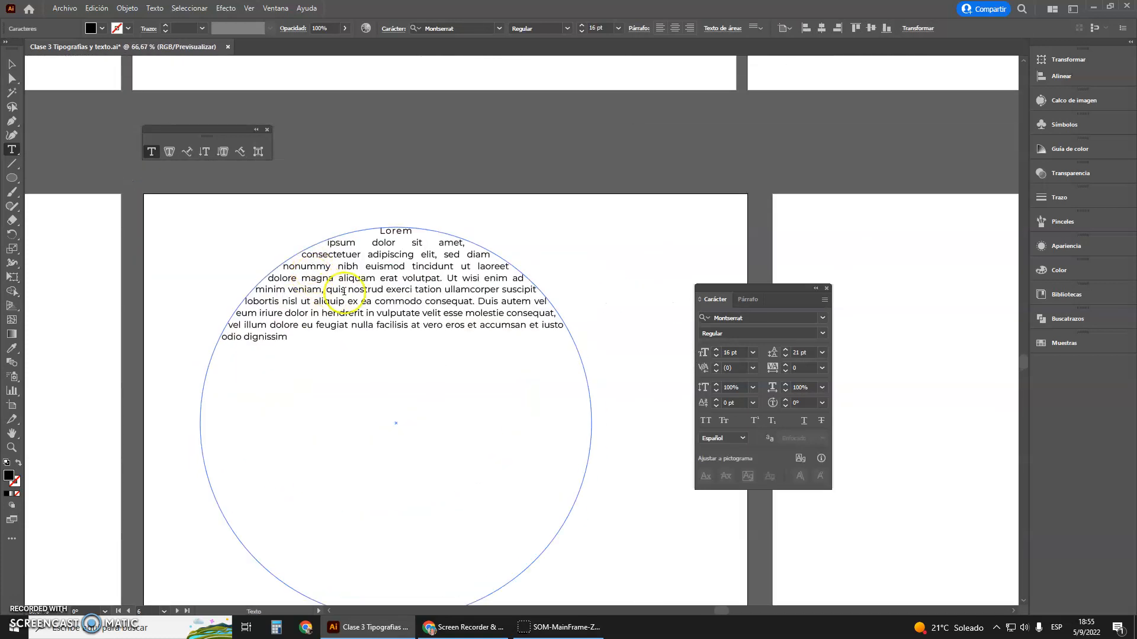
click(11, 64)
scroll(603, 545, down, 2)
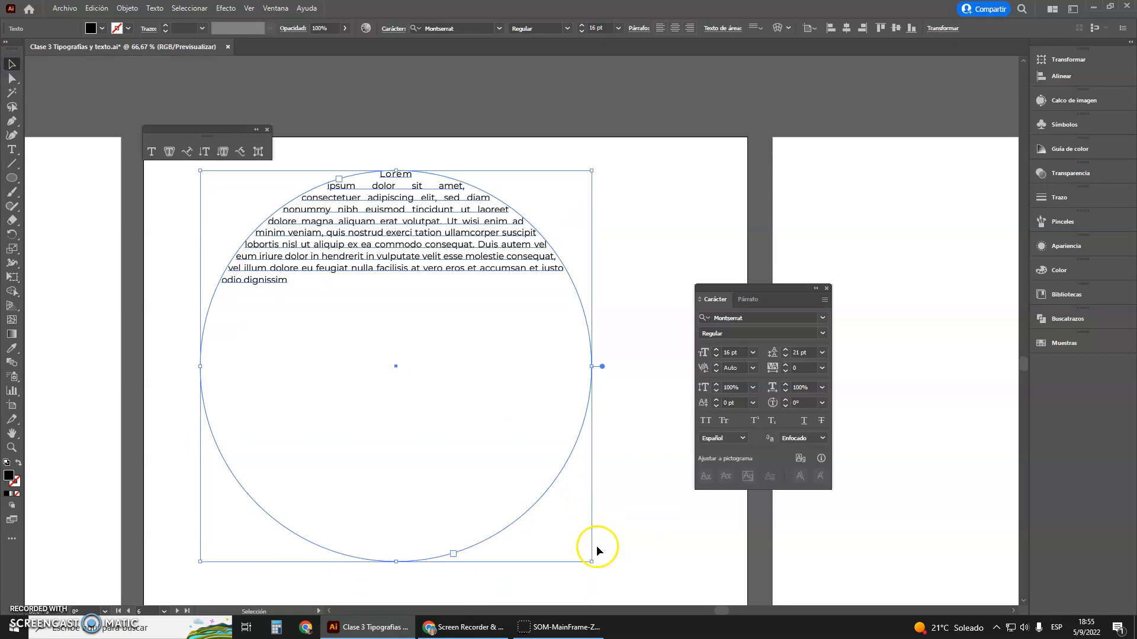
drag(591, 562, 312, 266)
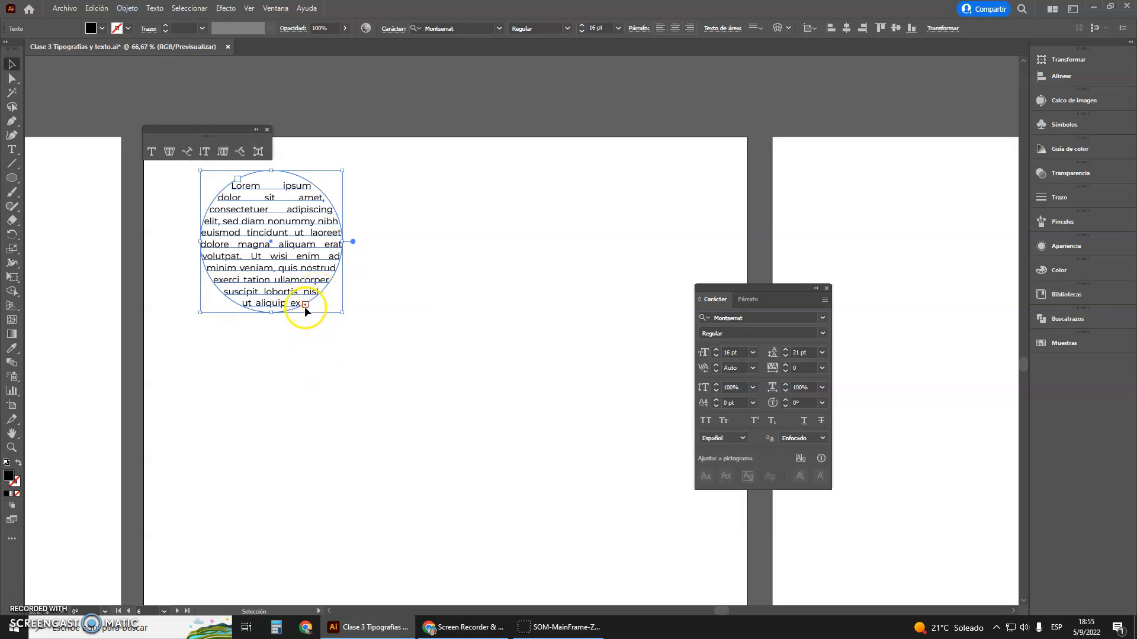
drag(342, 314, 393, 358)
click(244, 508)
Move the circular text down a little near the artboard's left edge and deselect it
scroll(284, 270, down, 3)
drag(284, 270, 279, 299)
scroll(280, 246, up, 3)
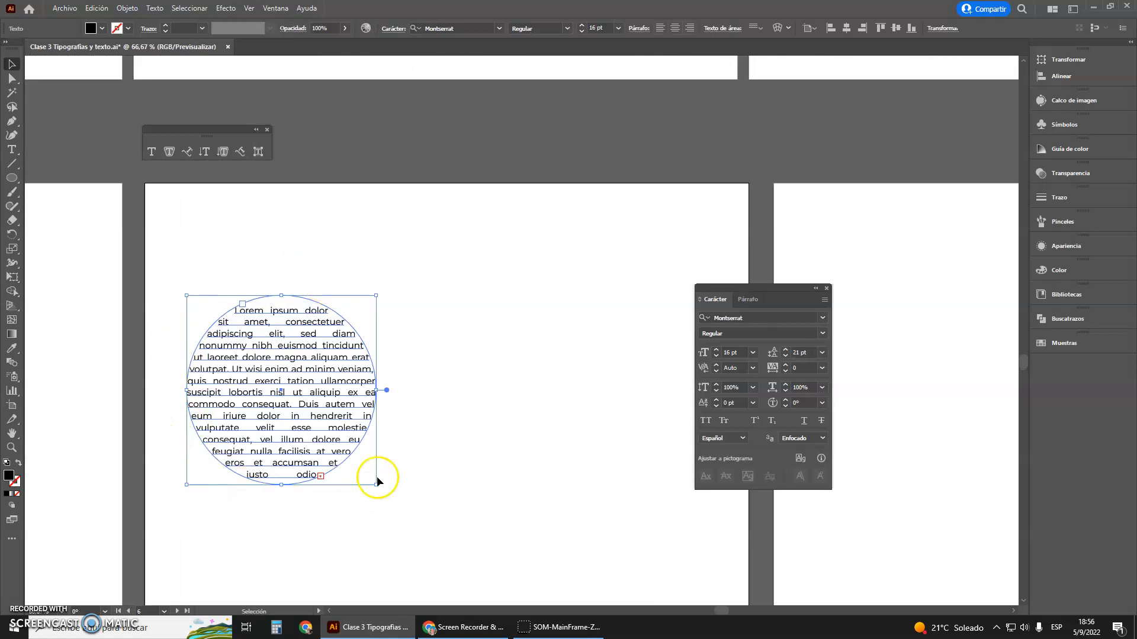
scroll(242, 370, down, 1)
click(461, 409)
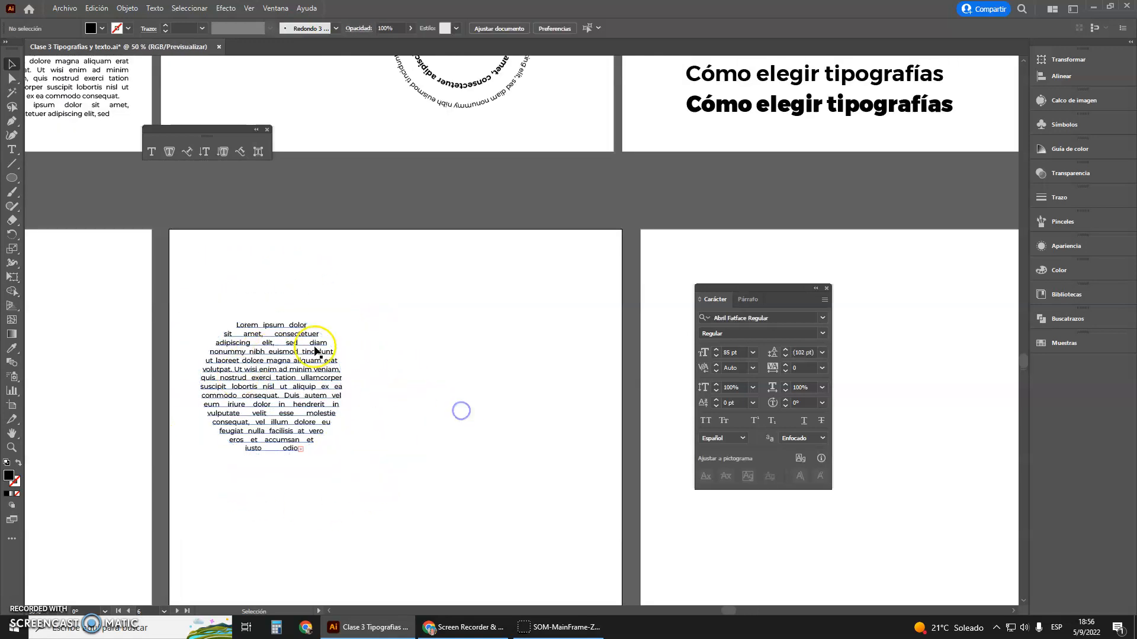
Draw a second black circle about 429 px in diameter to the right of the circular text
scroll(557, 310, up, 1)
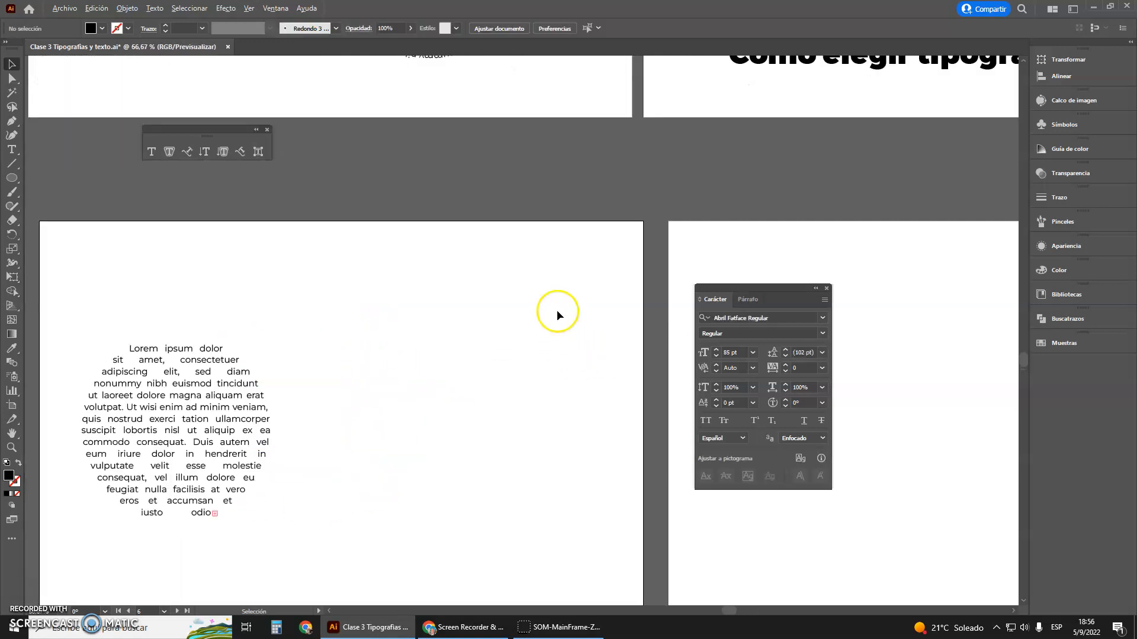
click(11, 178)
drag(314, 299, 525, 537)
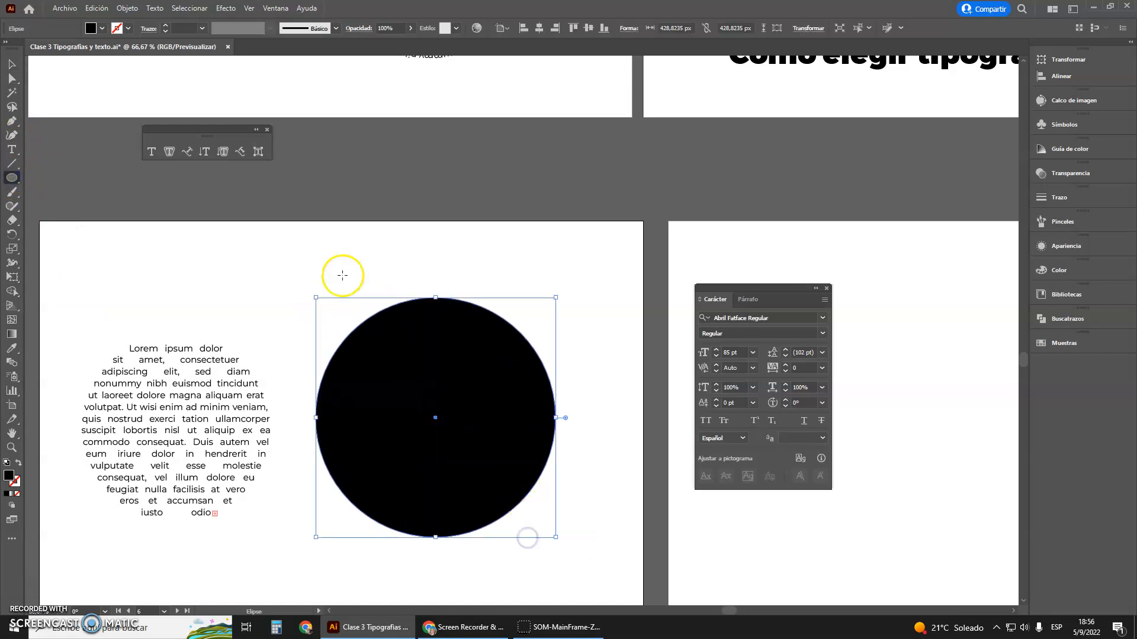
Convert the outline of the black circle into a text path using the Type on a Path tool
click(11, 149)
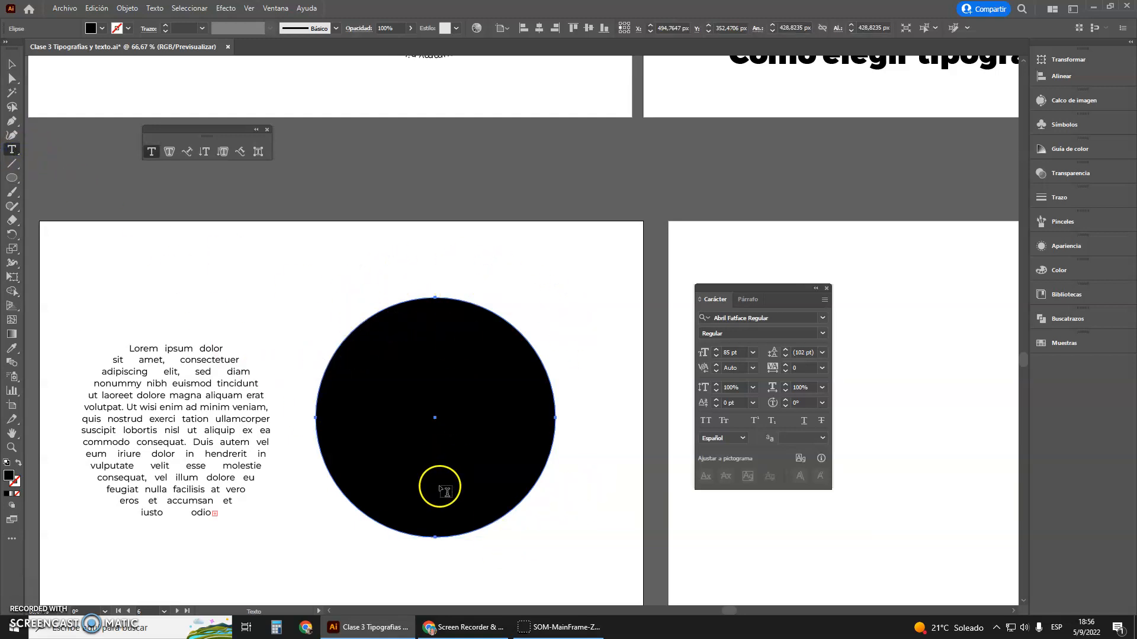
drag(203, 129, 288, 148)
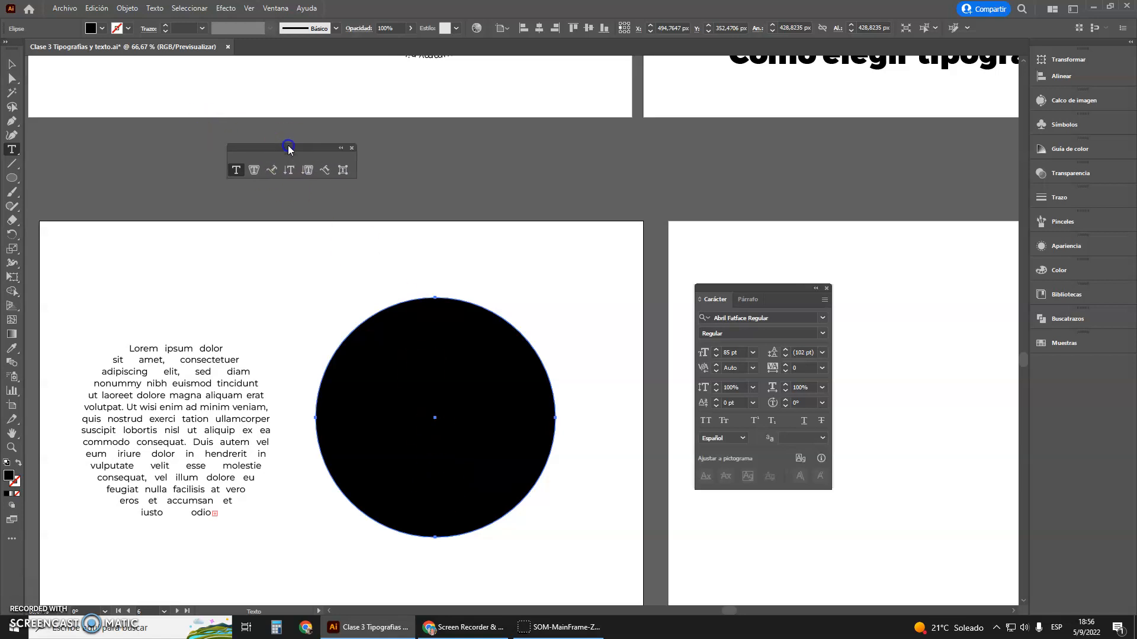
click(272, 171)
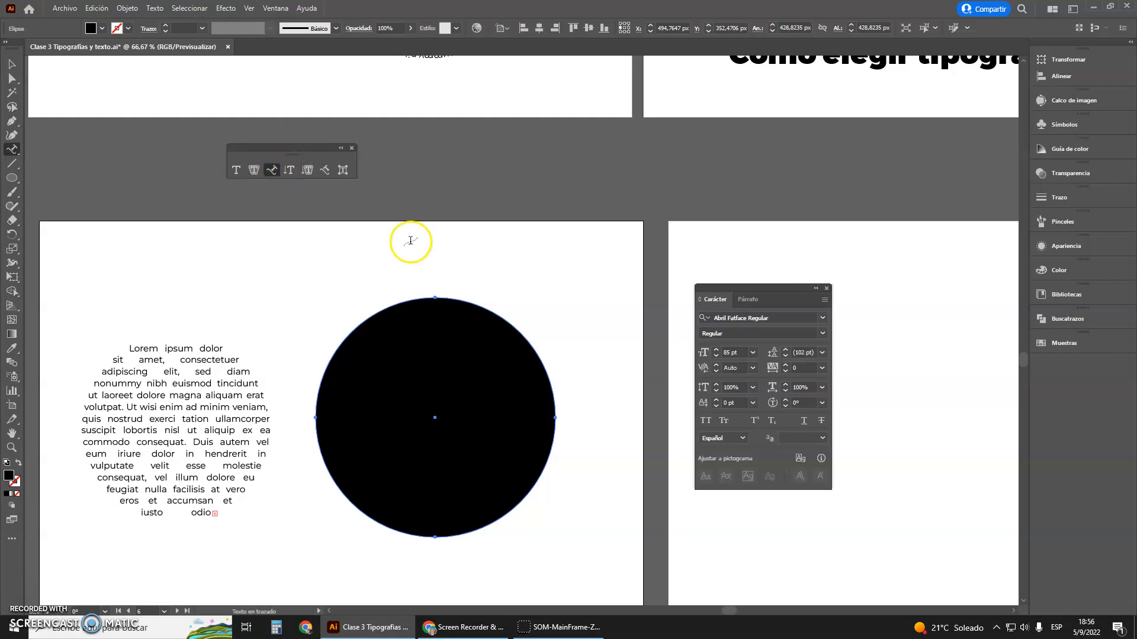
click(419, 295)
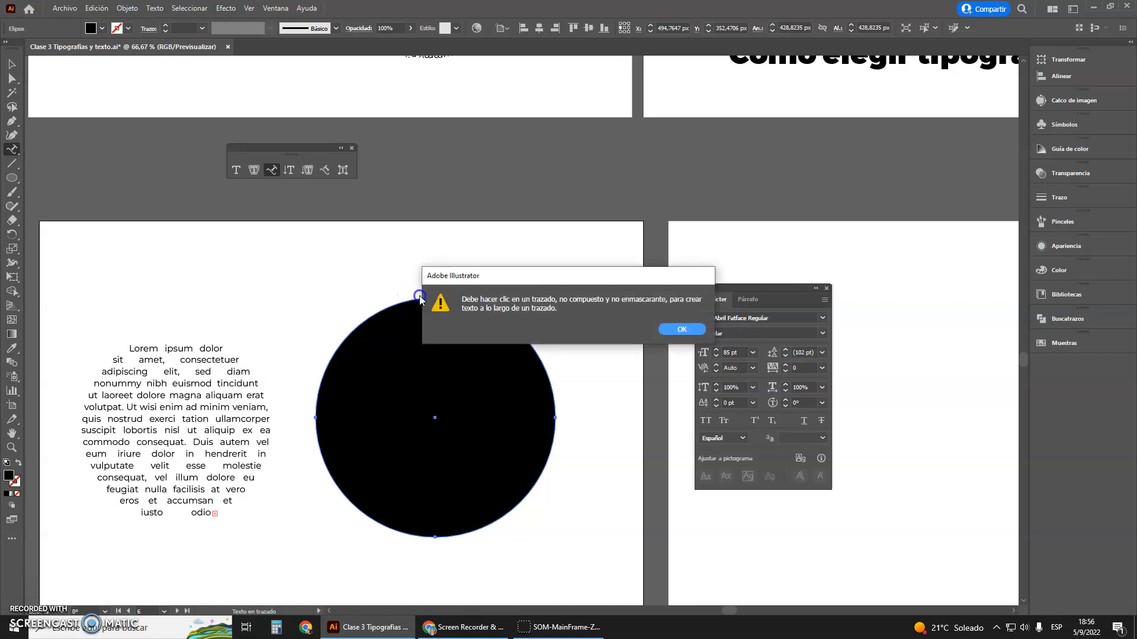
click(681, 329)
click(442, 296)
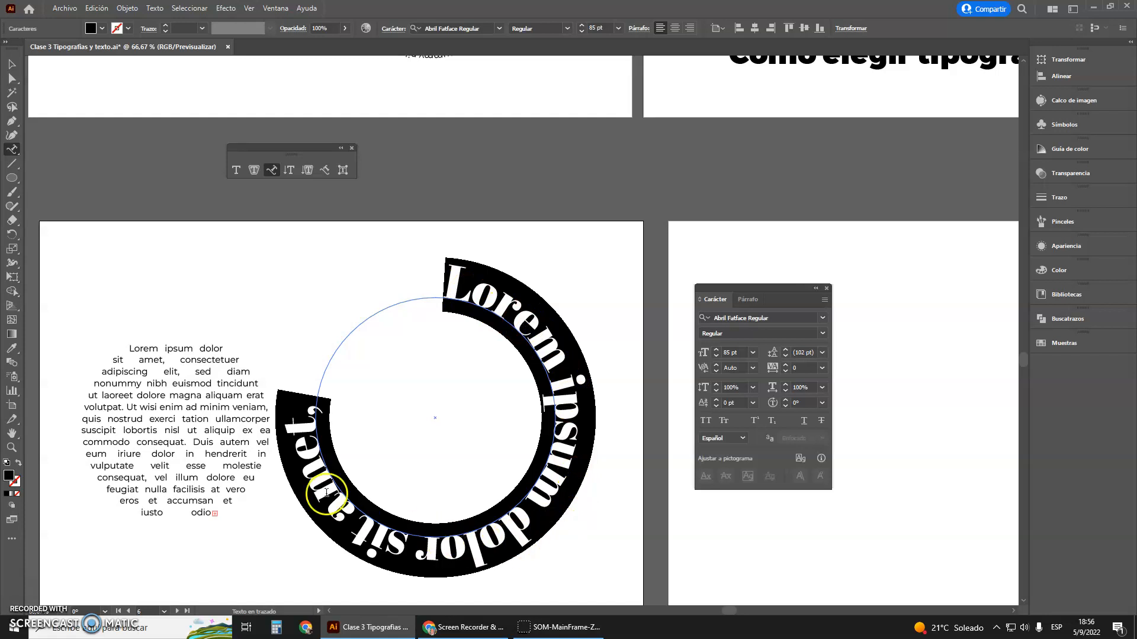
Replace the placeholder text on the circular path with "Hola A todos" and finish text editing
text(Hola)
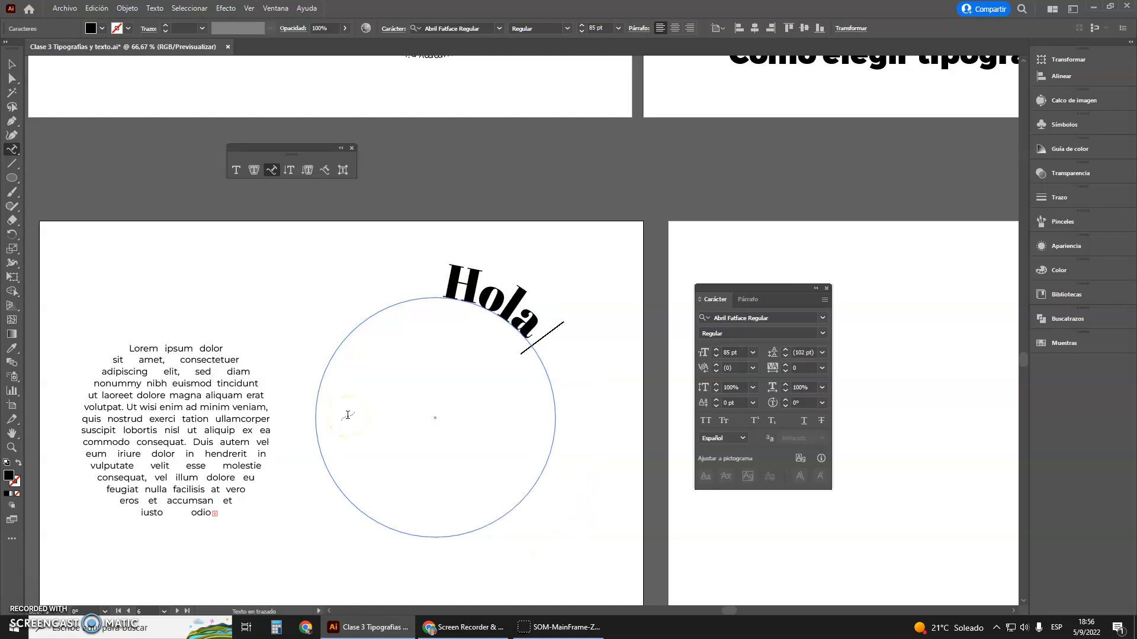
text( A todos)
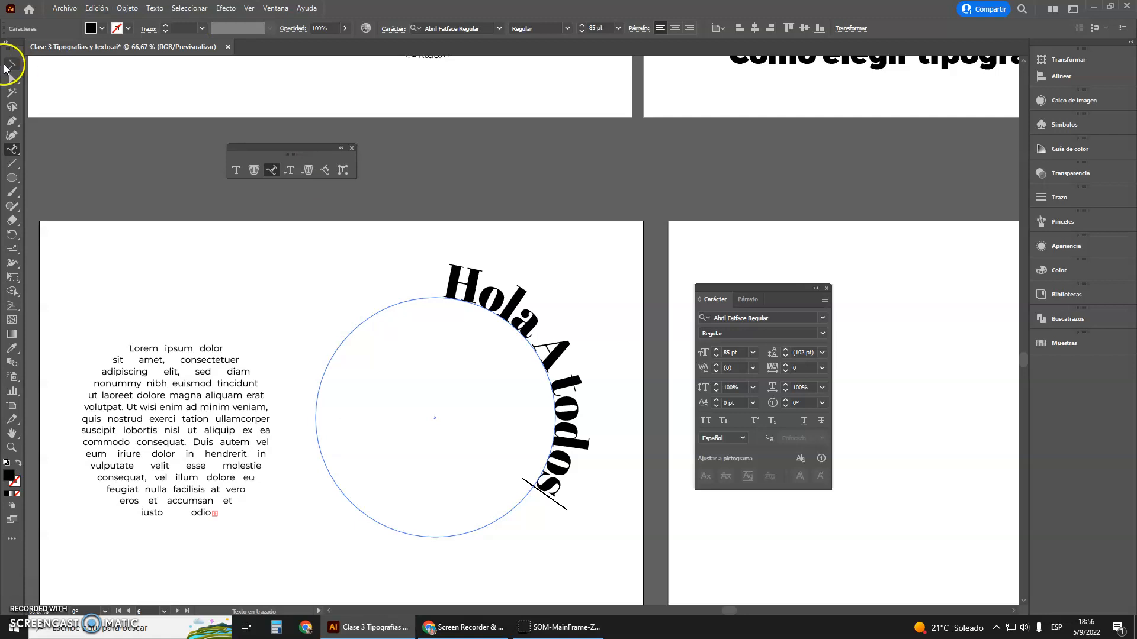
click(6, 65)
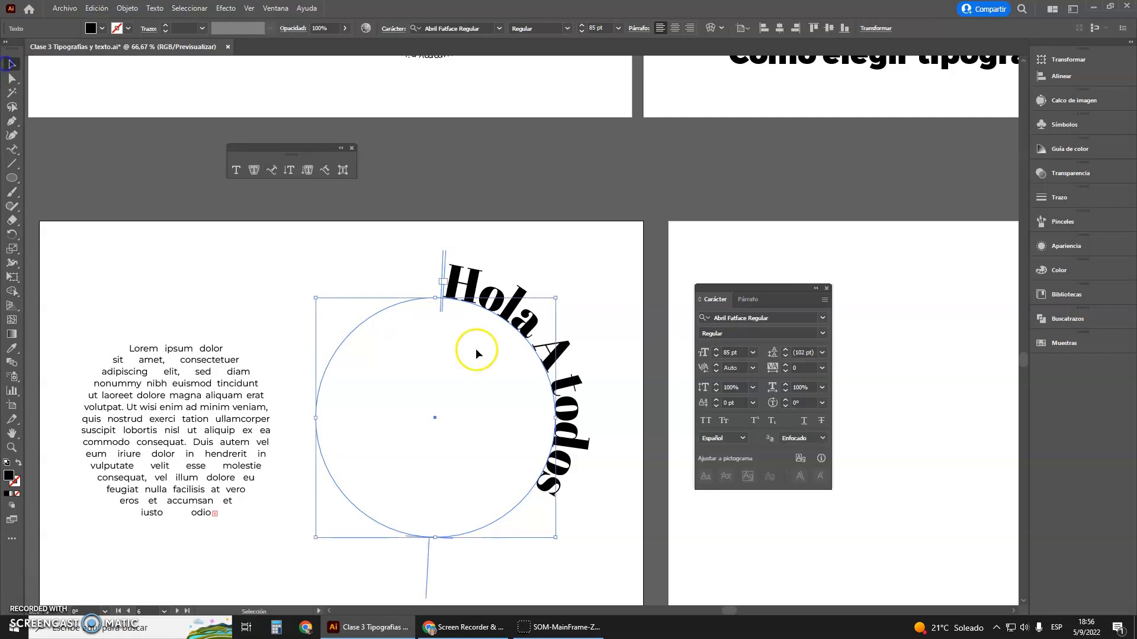
Shift the path text's start bracket clockwise to the circle's upper right and its end bracket to the lower right
scroll(450, 474, down, 3)
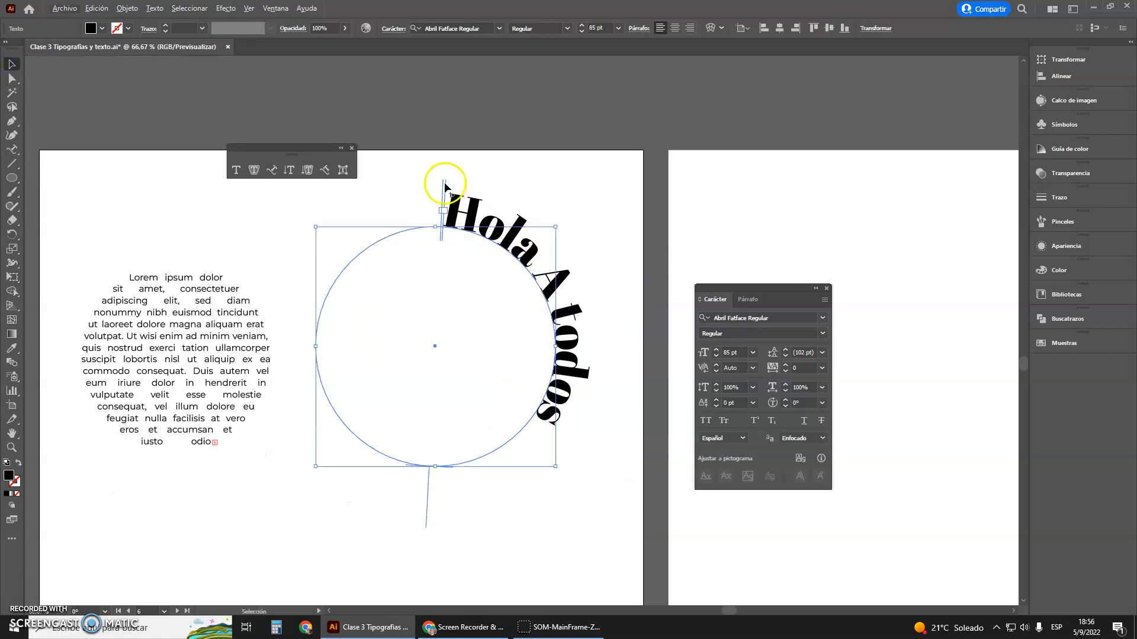
scroll(444, 219, up, 2)
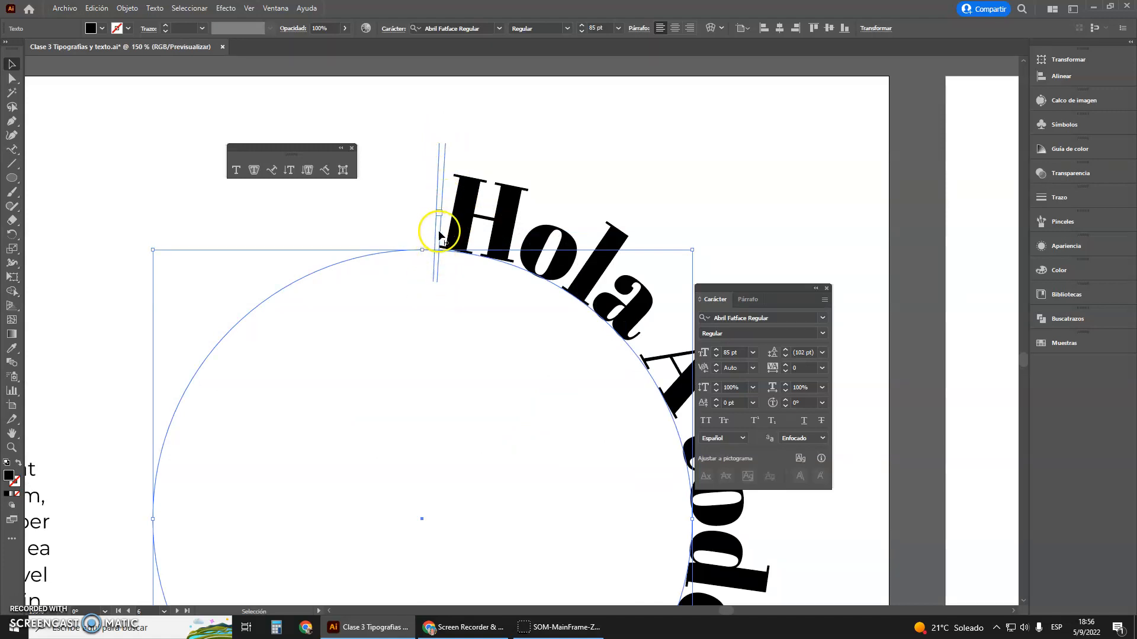
drag(444, 146, 587, 296)
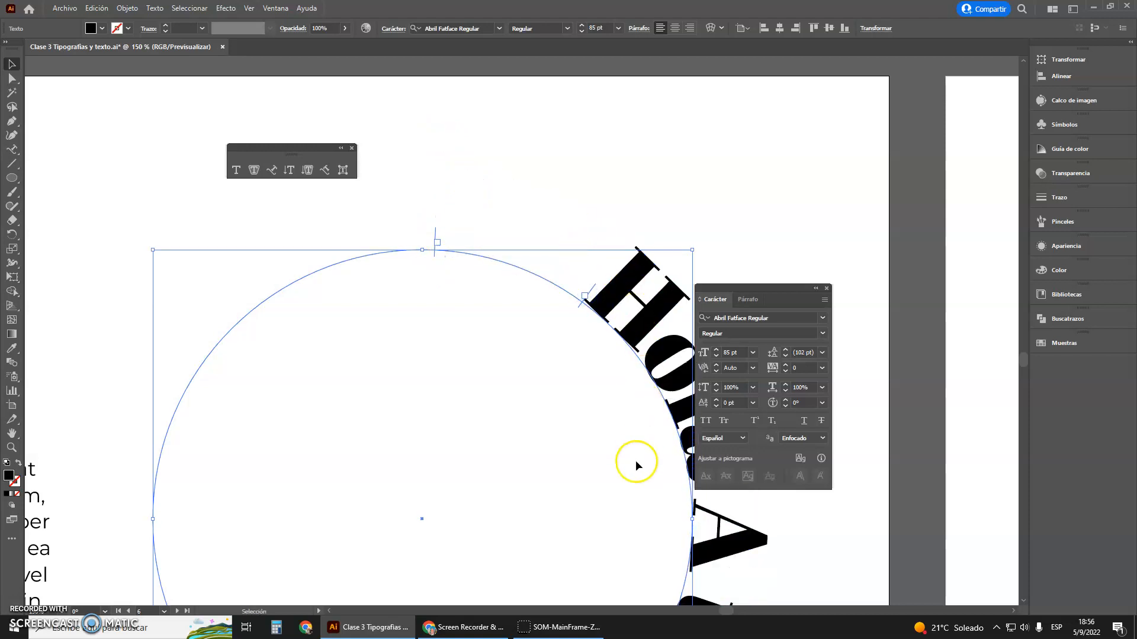
drag(436, 231, 714, 574)
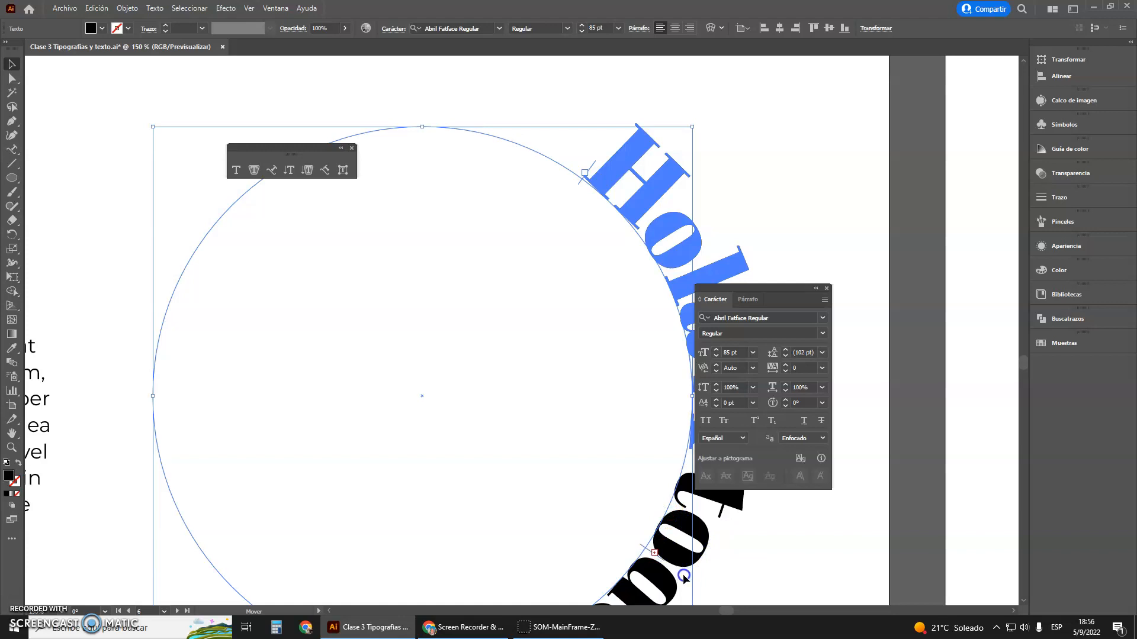
drag(684, 577, 683, 576)
scroll(562, 498, down, 3)
scroll(632, 541, up, 2)
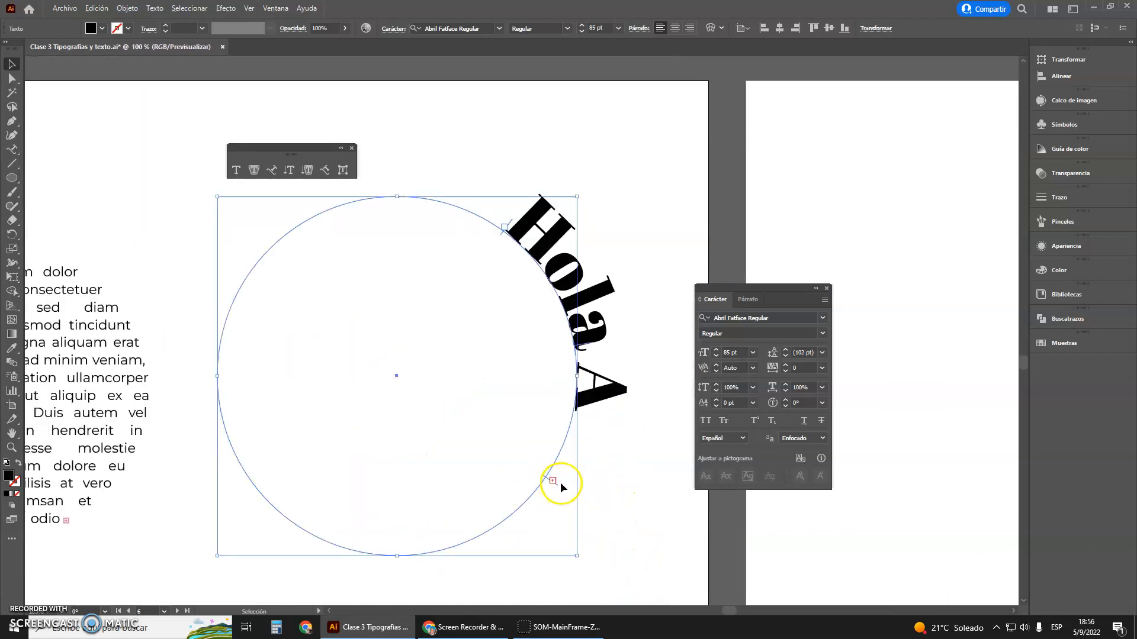
Extend the end bracket further down the circle and move the start bracket to its upper left so the text arches over the top, then deselect
drag(556, 484, 508, 548)
drag(499, 233, 236, 289)
click(409, 302)
scroll(580, 275, down, 2)
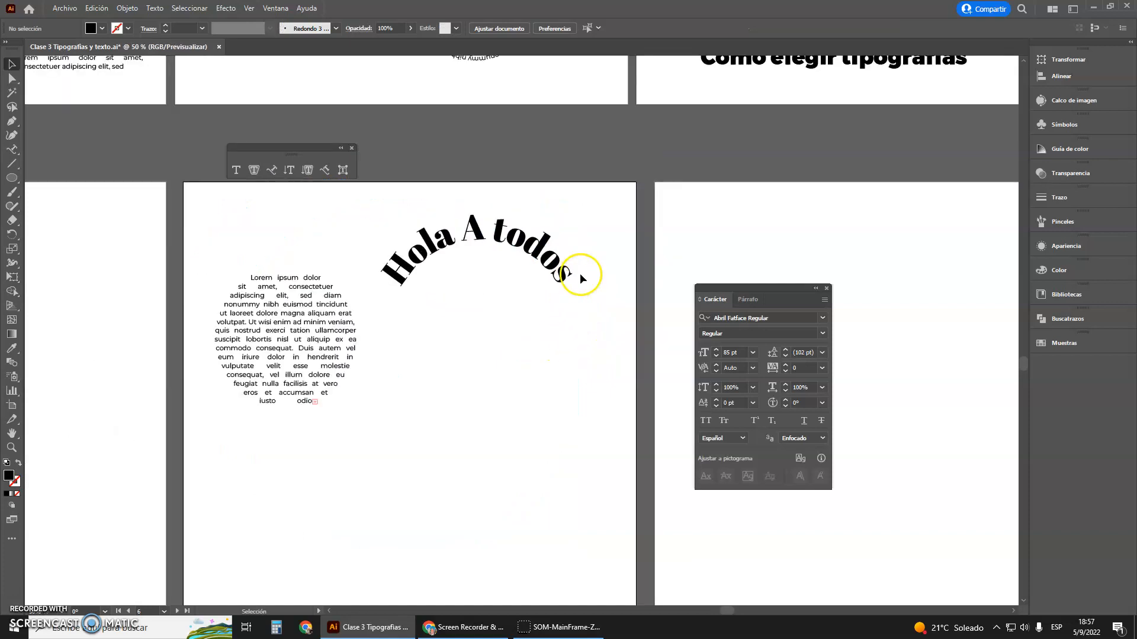
scroll(363, 172, up, 2)
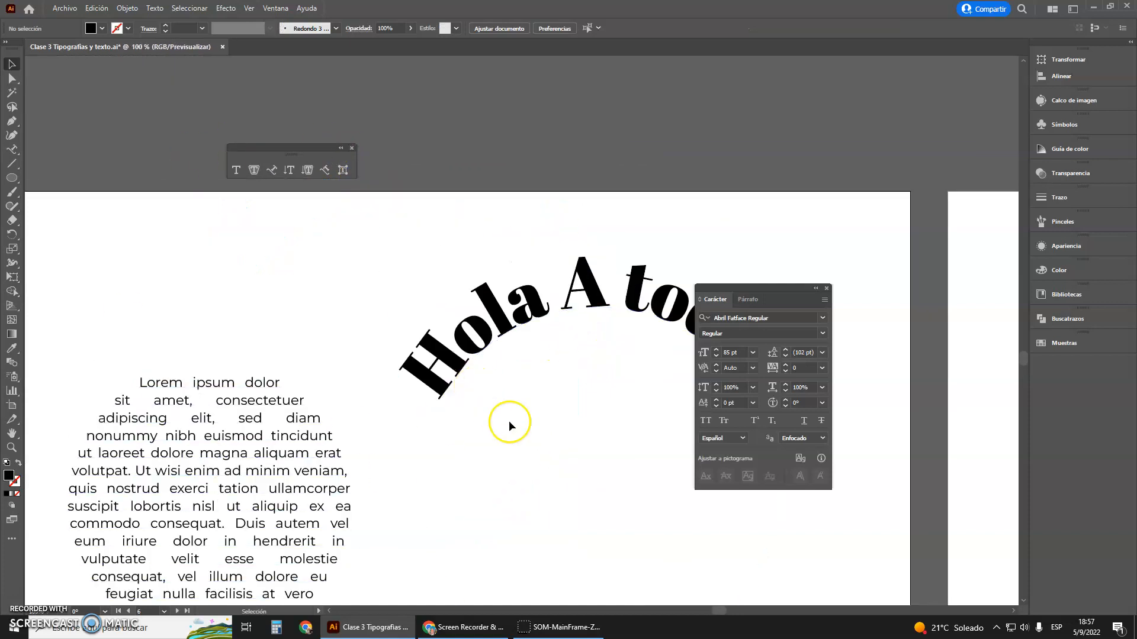